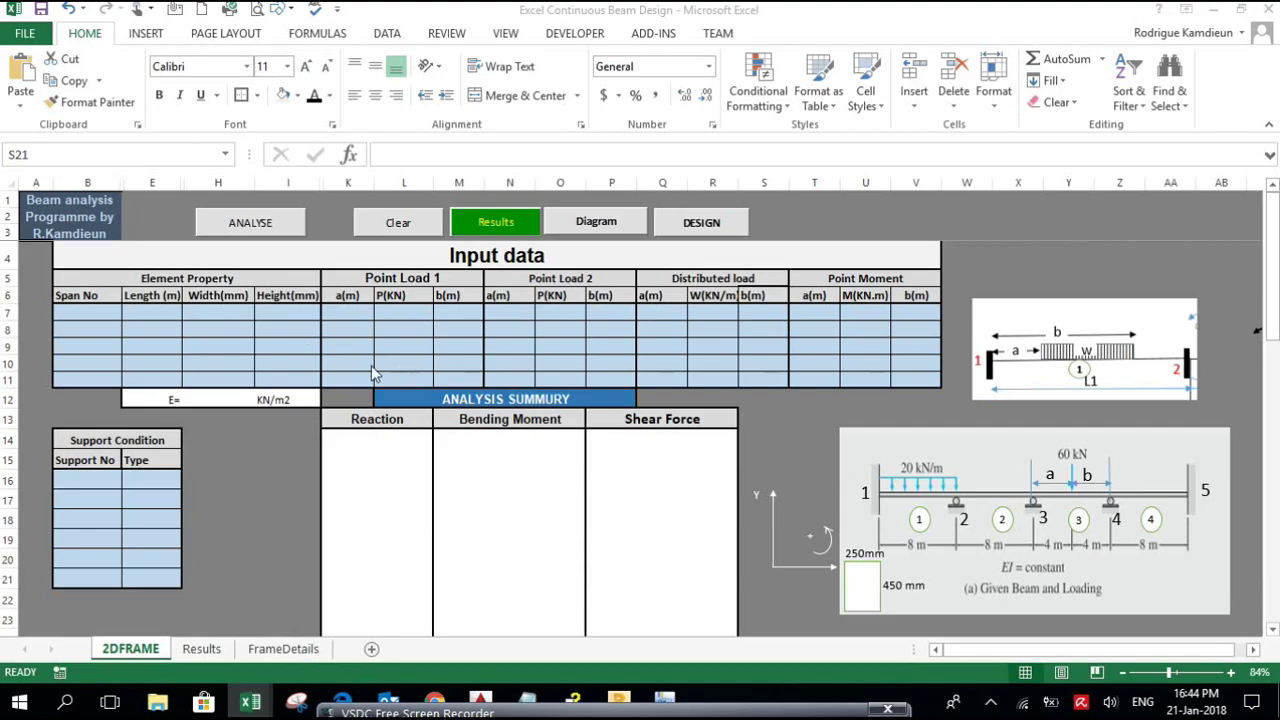
Enter span 1 in the element property table with length 8 m, width 250 mm and height 450 mm
left_click(99, 313)
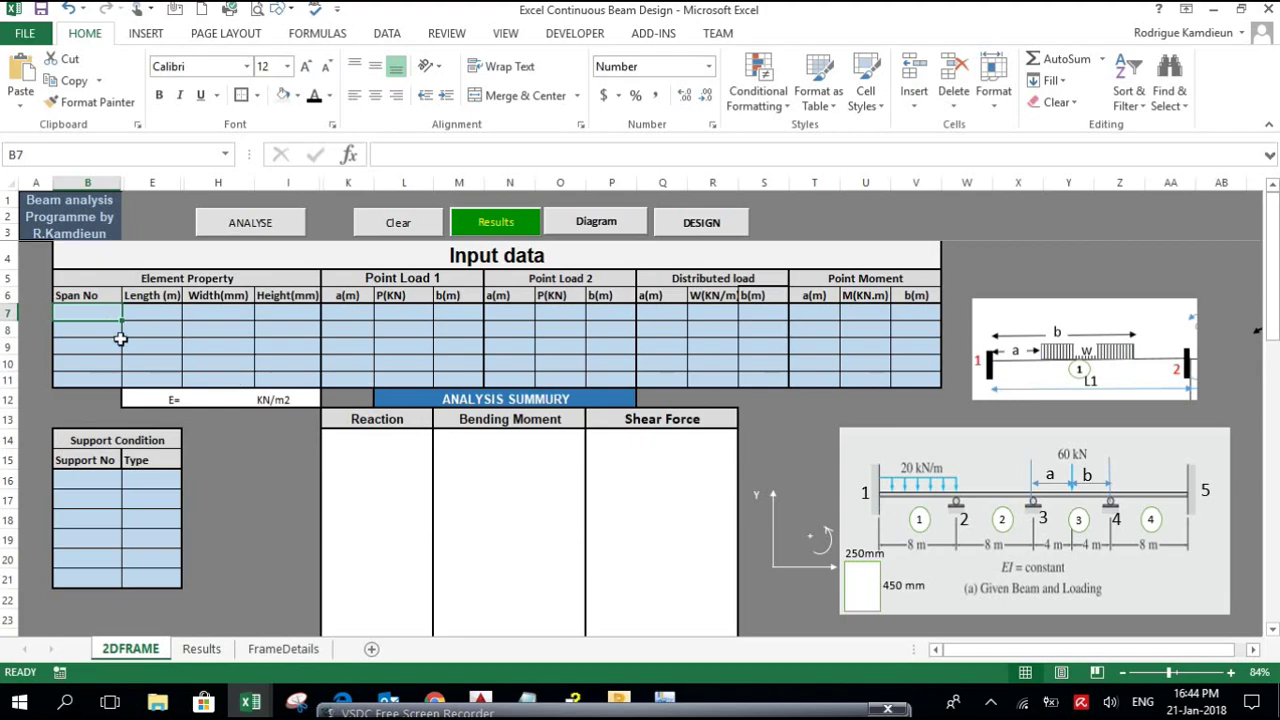
type("1")
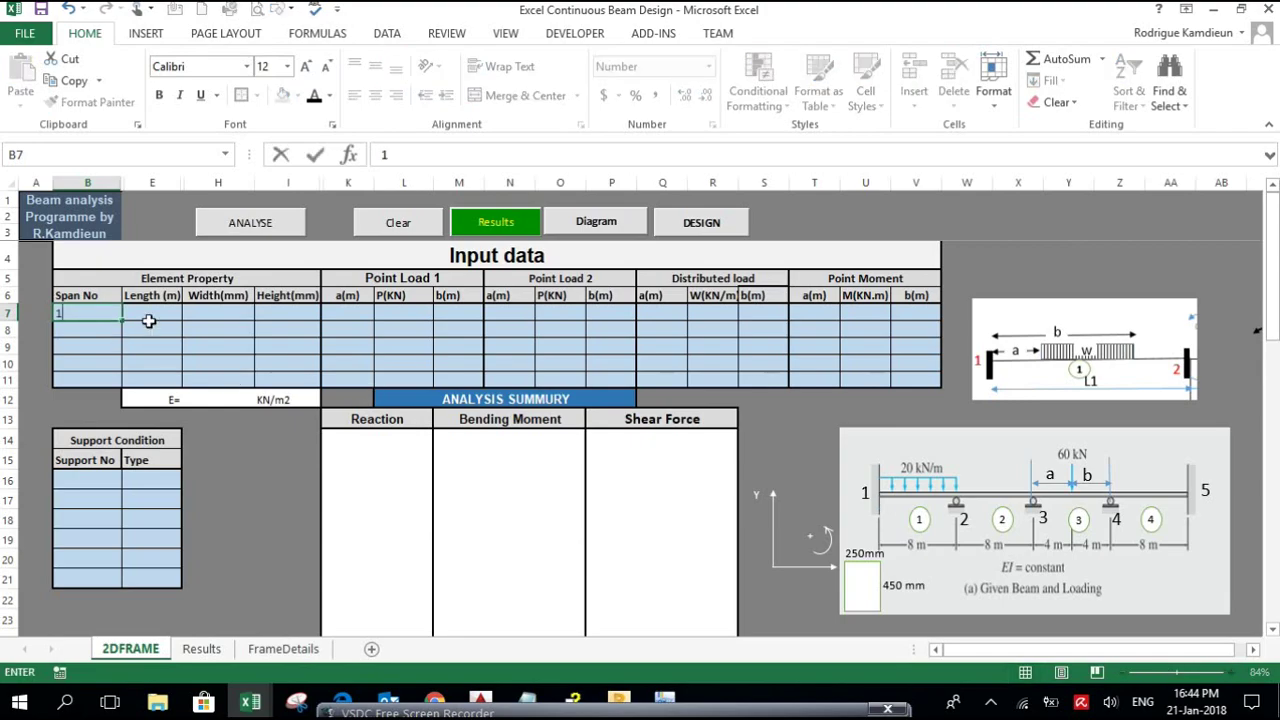
left_click(153, 314)
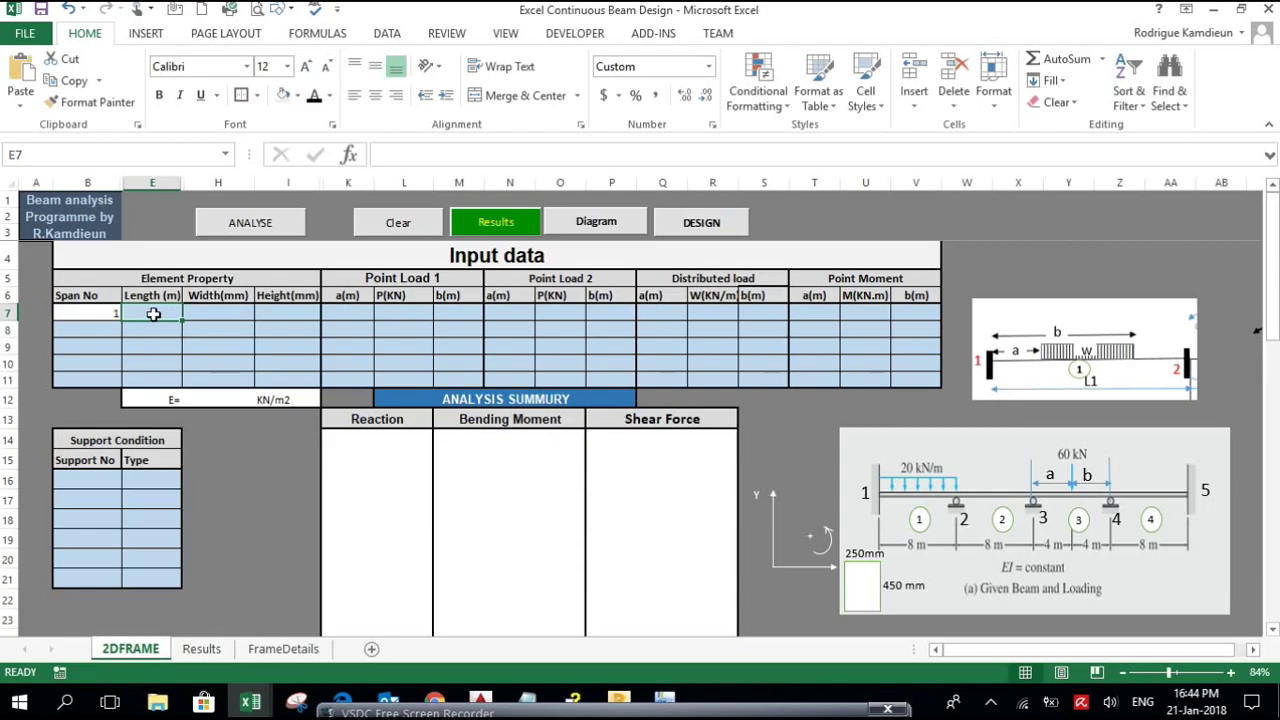
type("8")
left_click(210, 314)
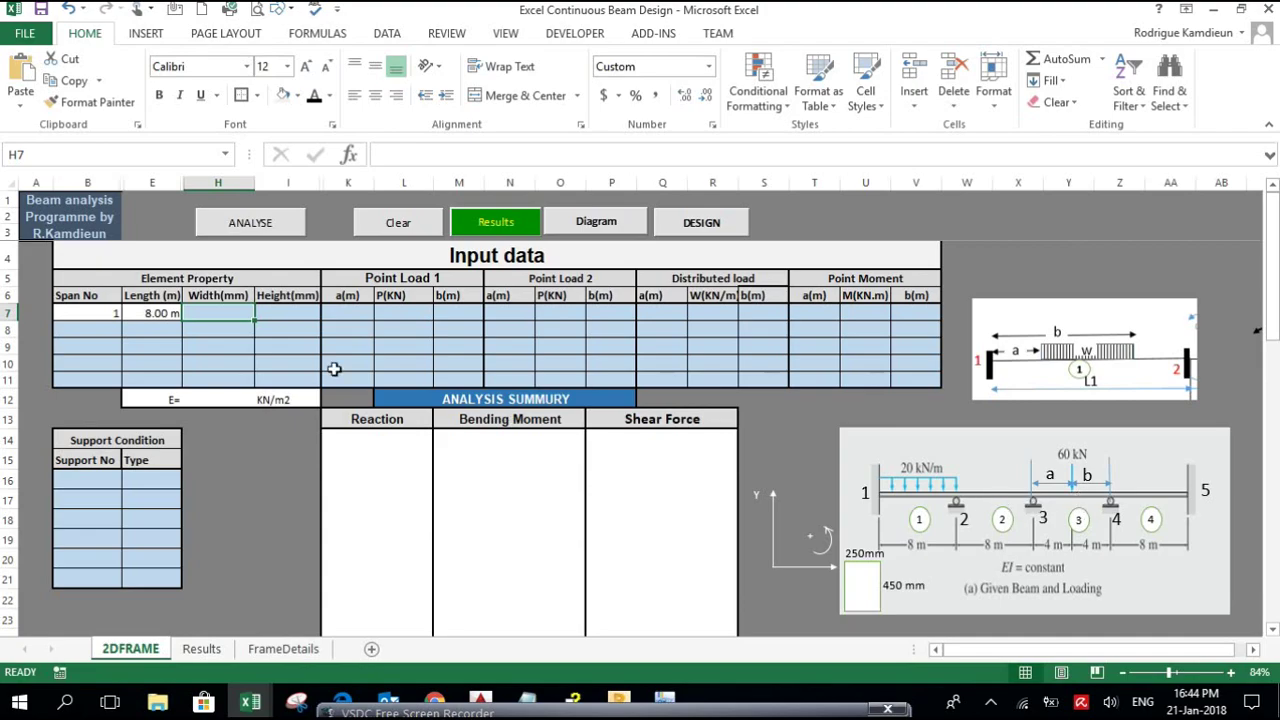
type("250")
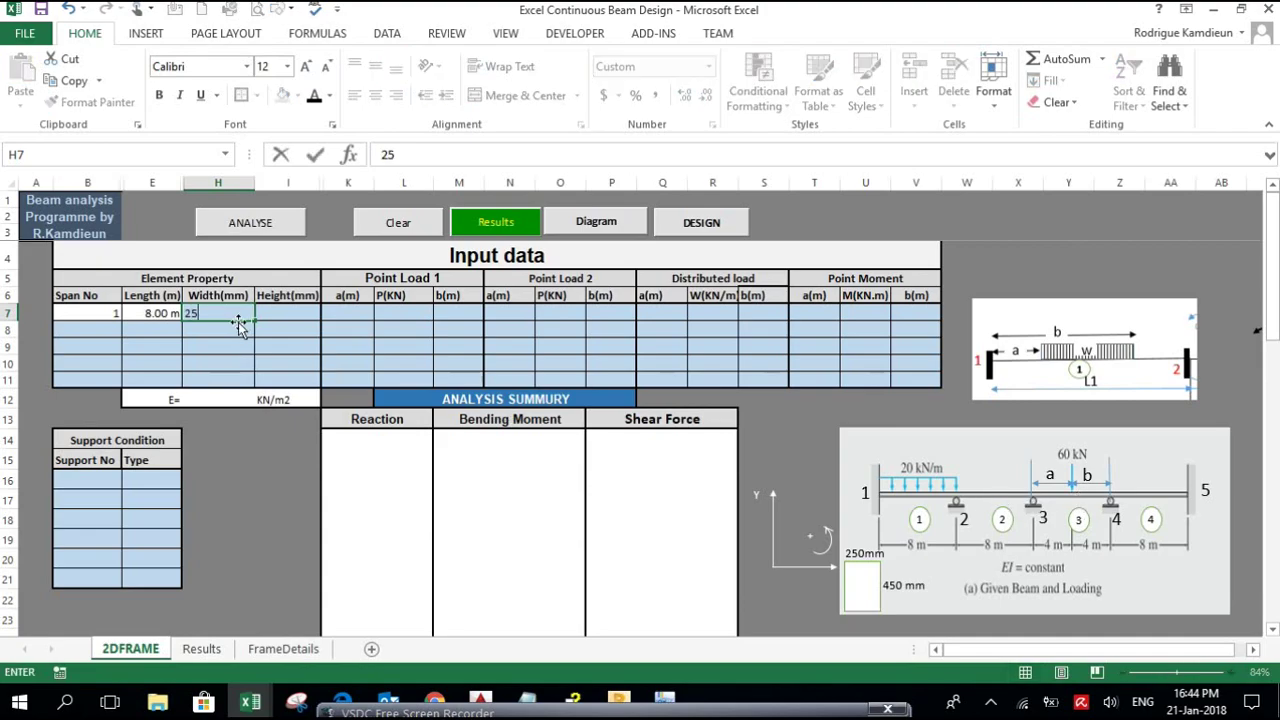
left_click(288, 312)
type("450")
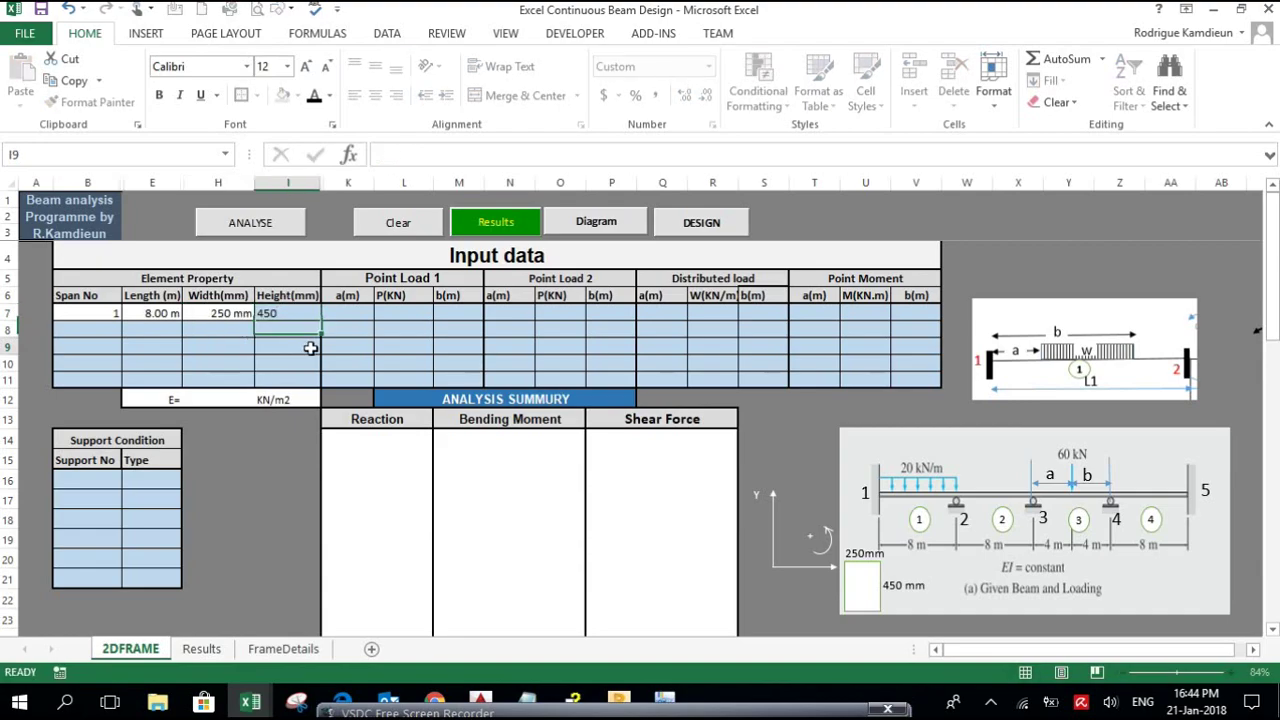
key("Return")
Fill in spans 2, 3 and 4 in the element property table, each with length 8 m, width 250 mm and height 450 mm
left_click(109, 328)
type("2")
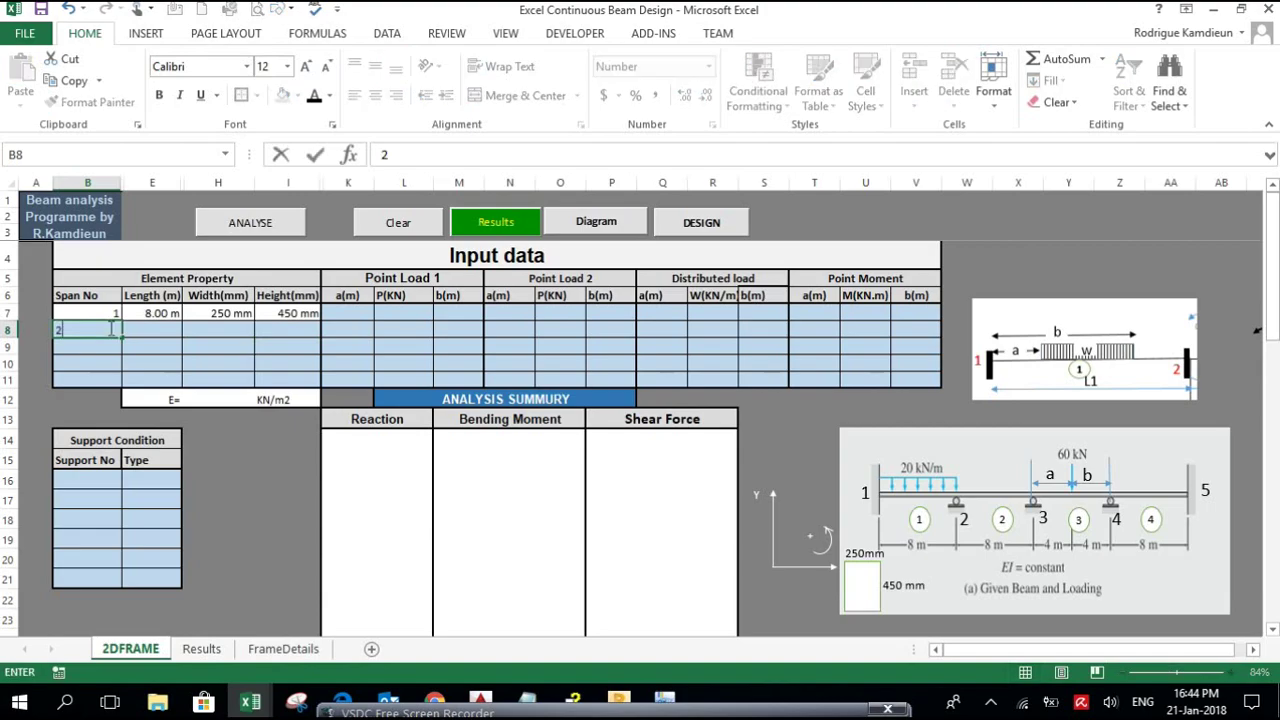
left_click(164, 328)
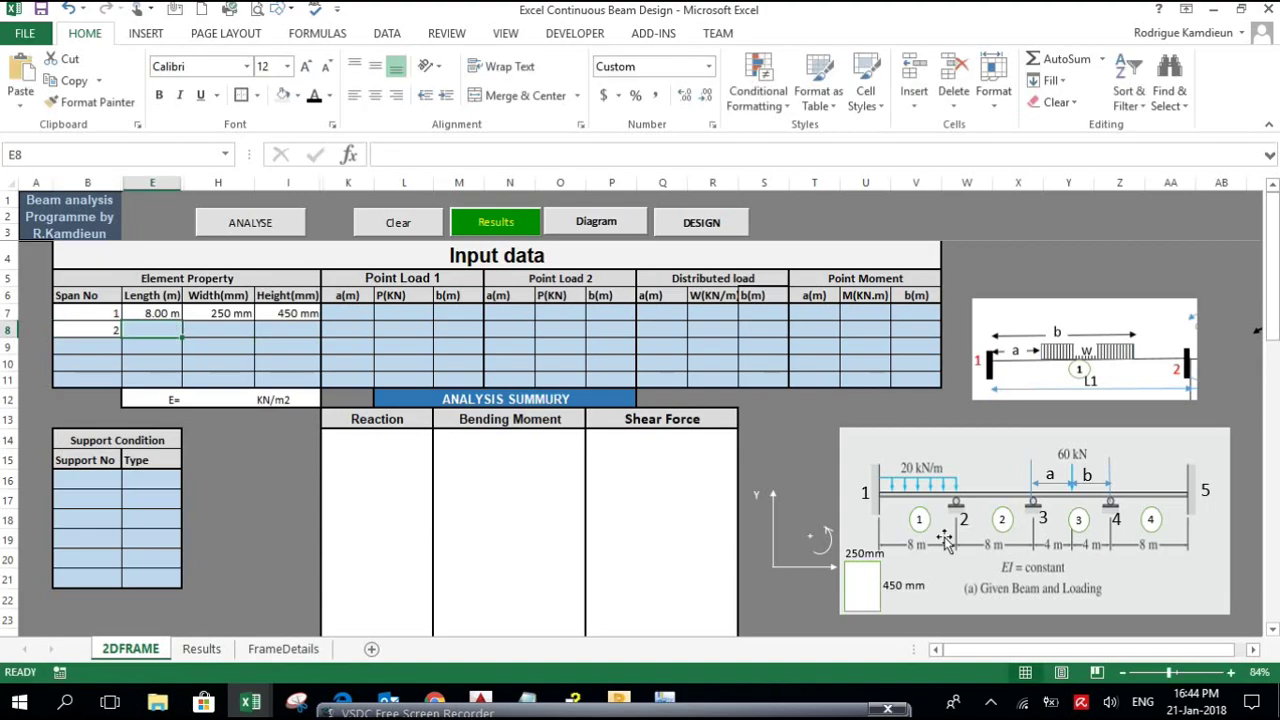
type("8")
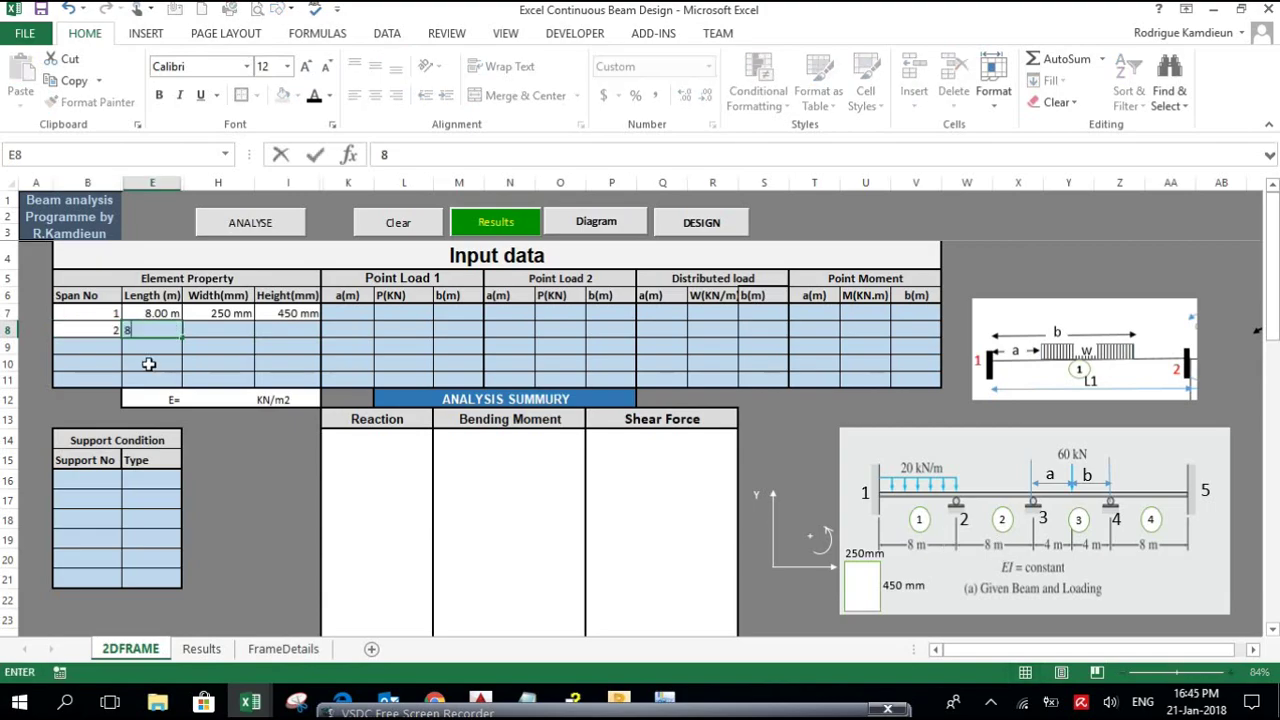
left_click(221, 333)
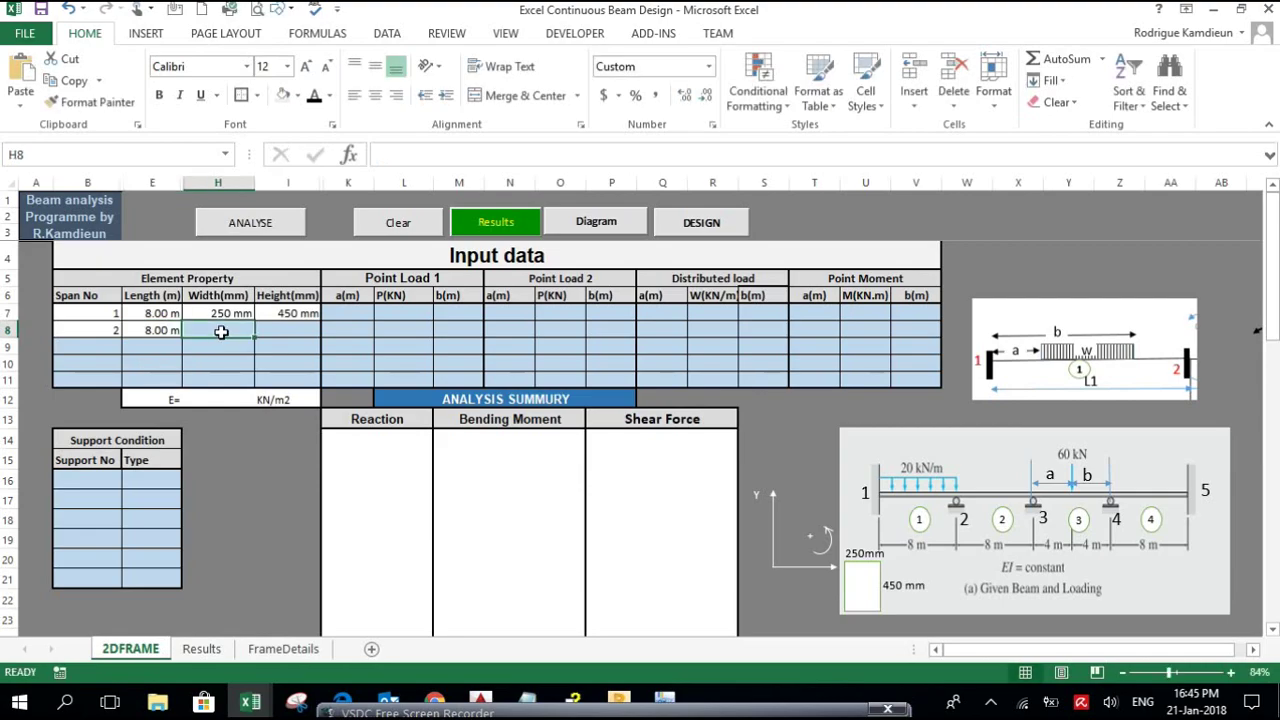
type("250")
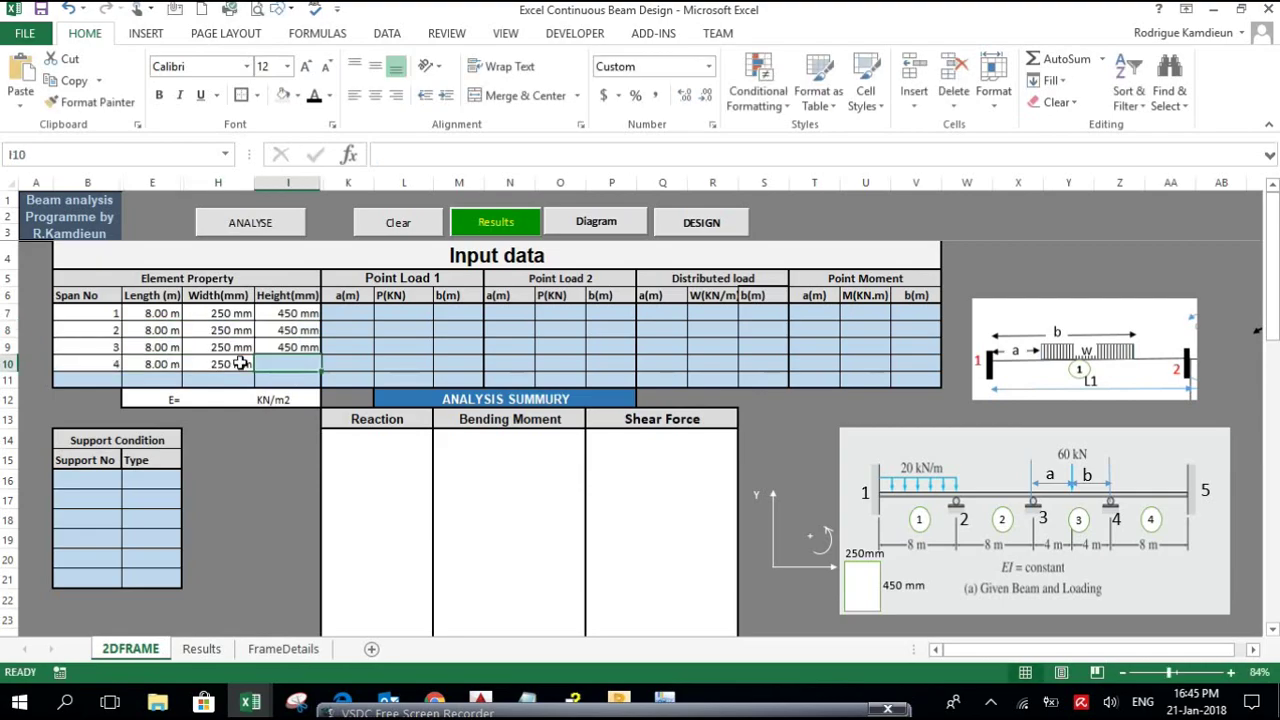
type("450")
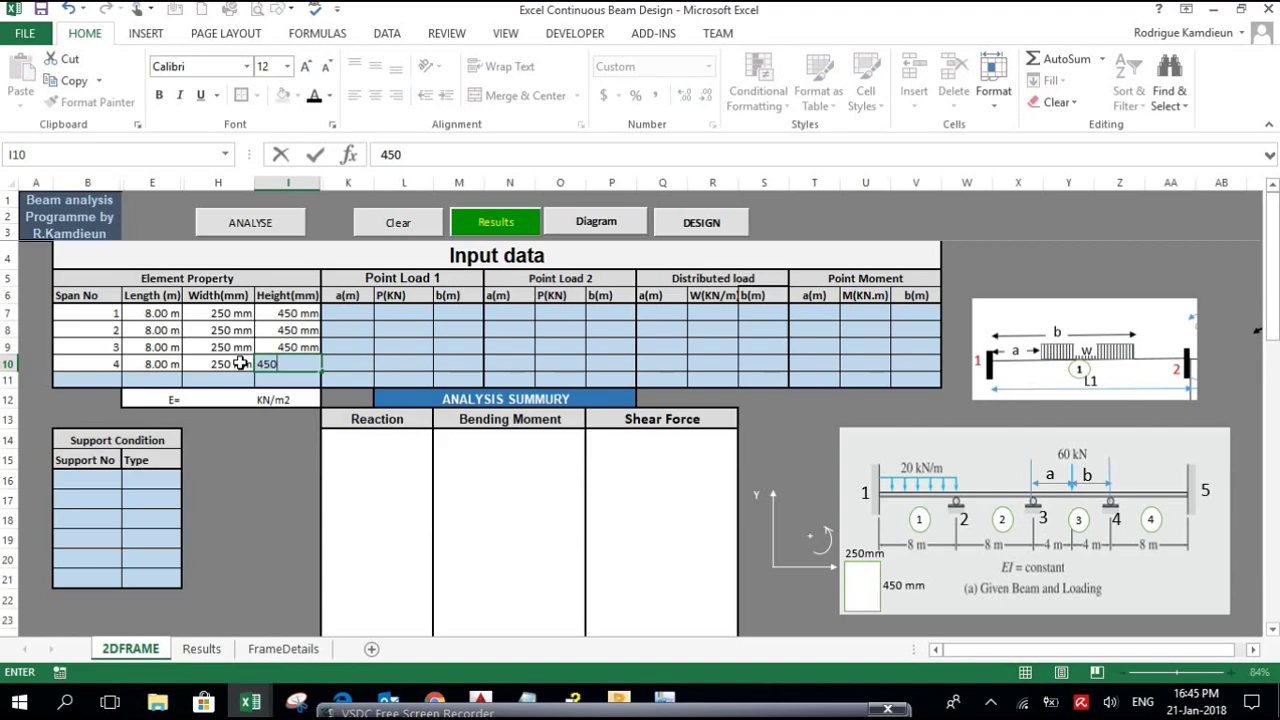
left_click(400, 366)
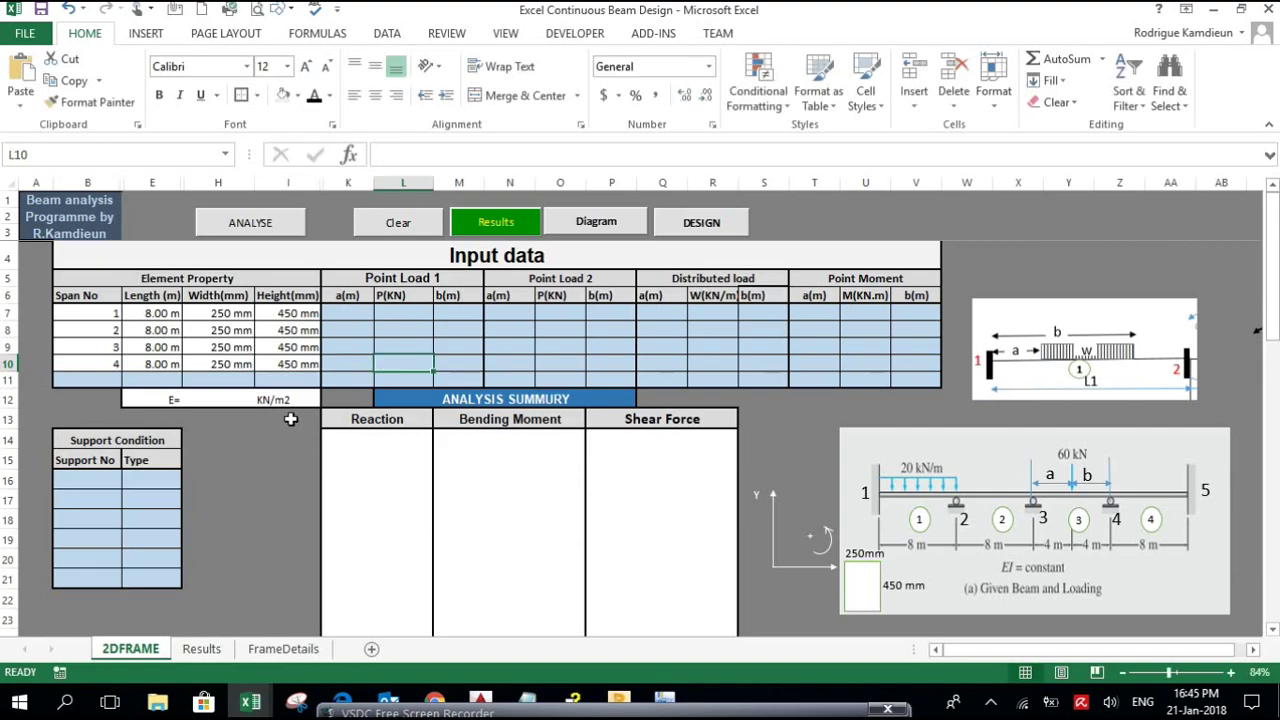
Set the elastic modulus E to 200000000 KN/m2 below the element property table
left_click(197, 402)
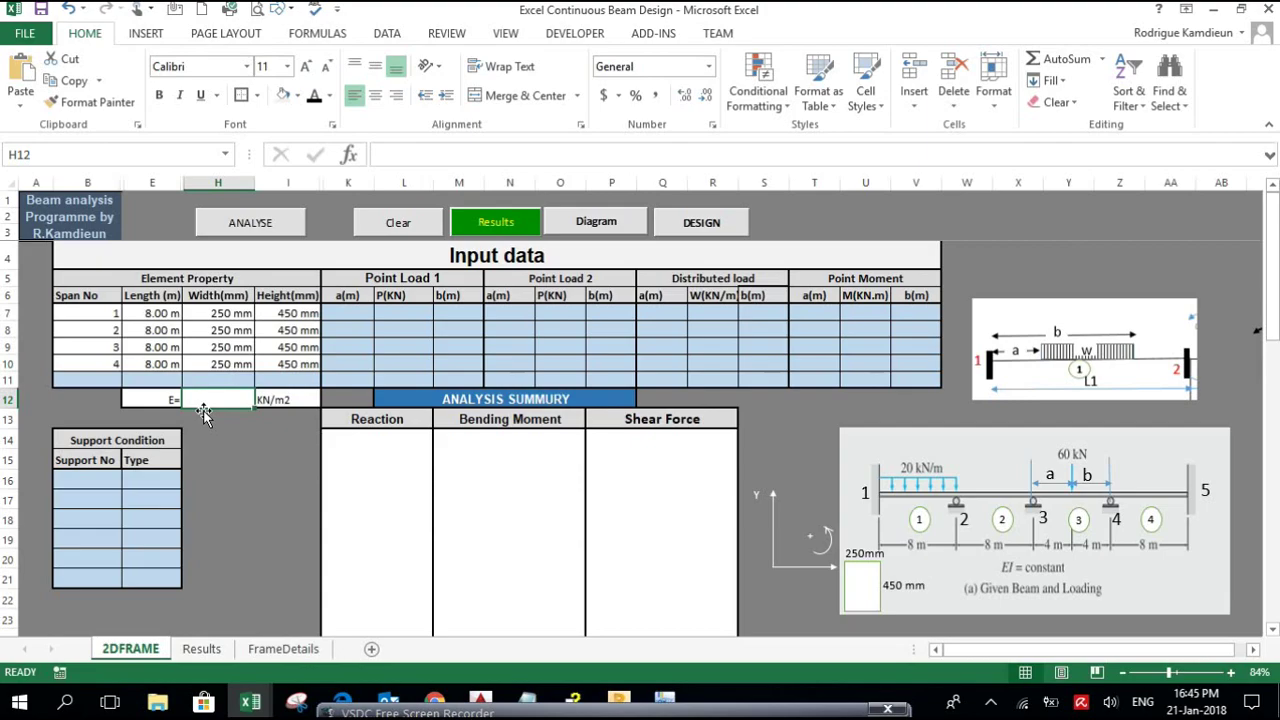
type("200")
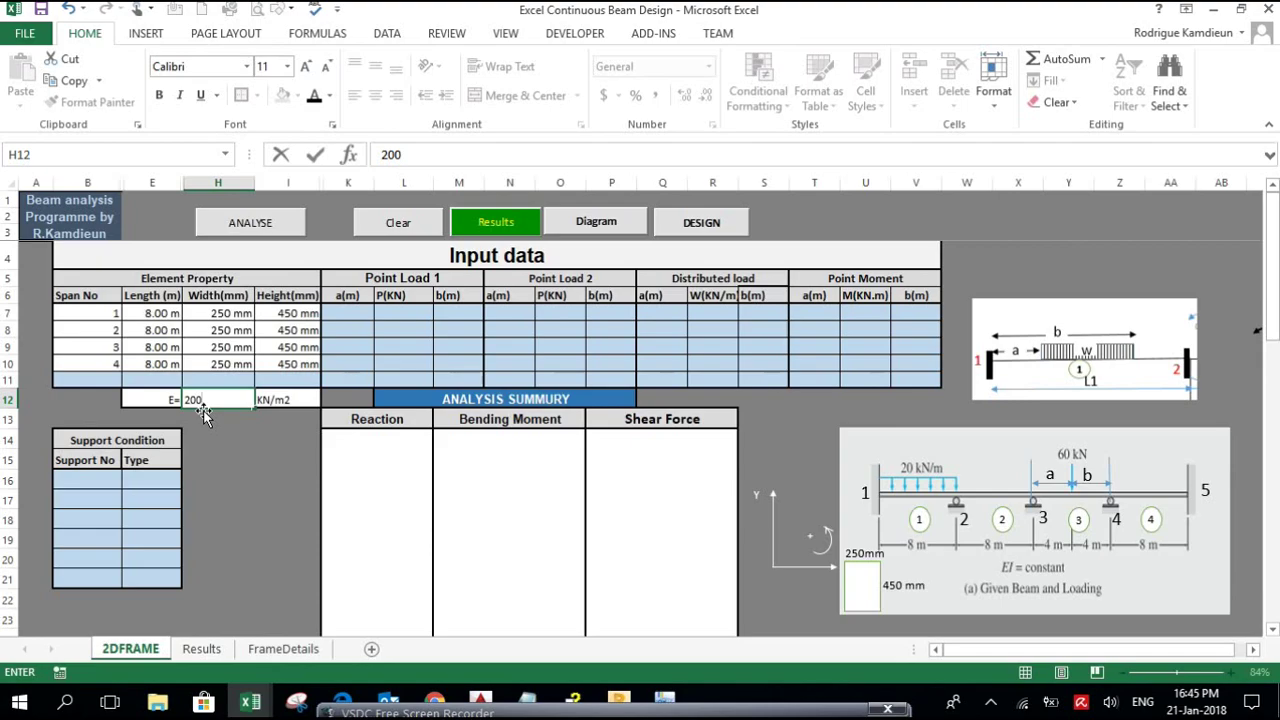
type("000000")
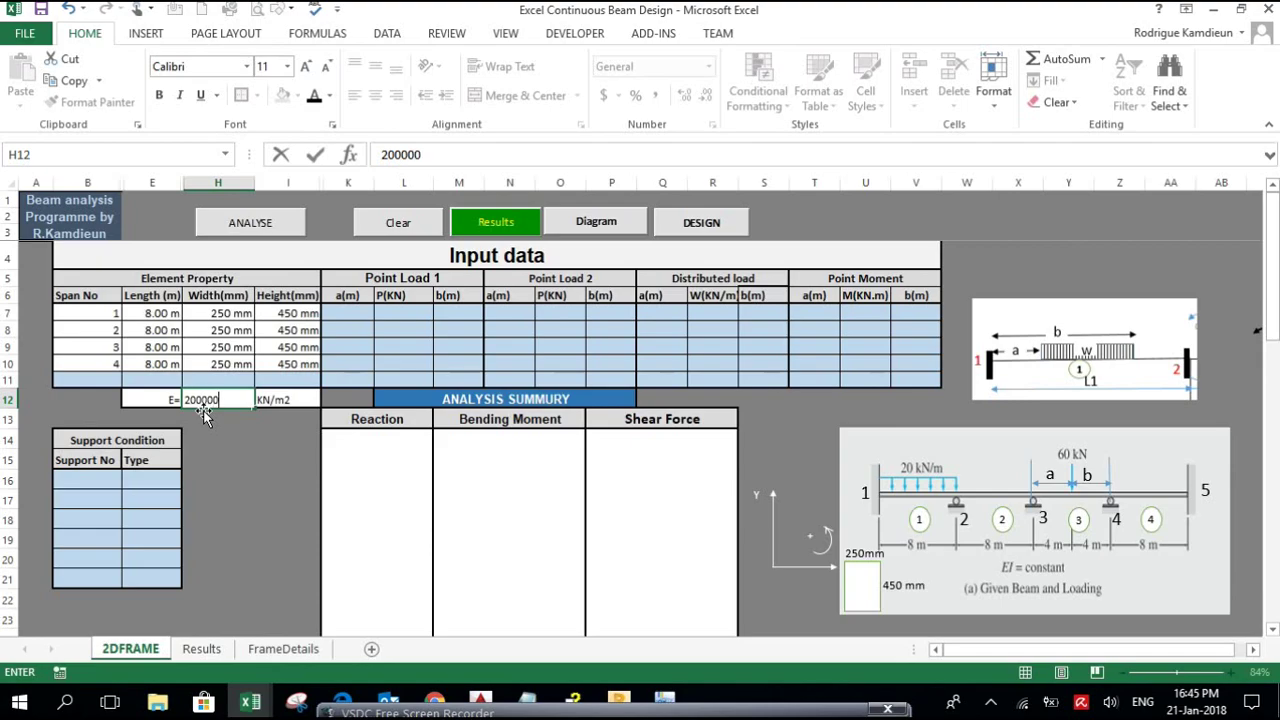
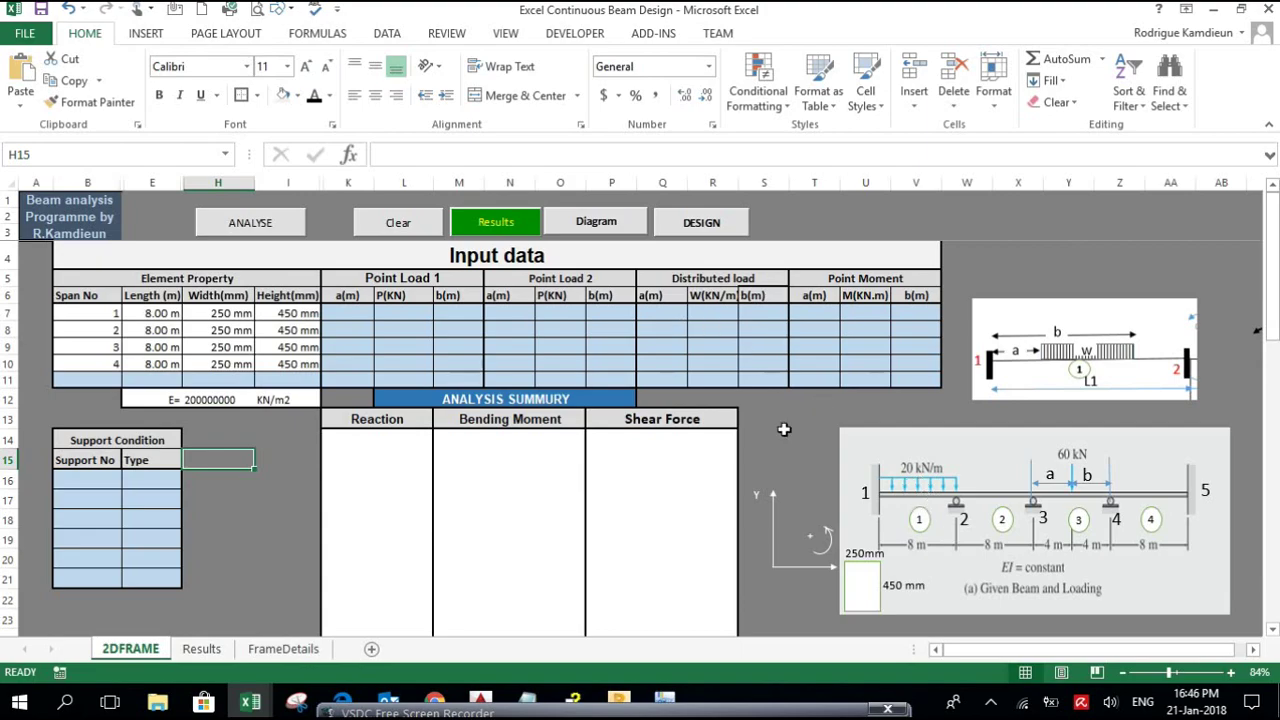
Enter the distributed load on span 1 with a = 0 m, W = -20 KN/m and b = 8 m
left_click(665, 311)
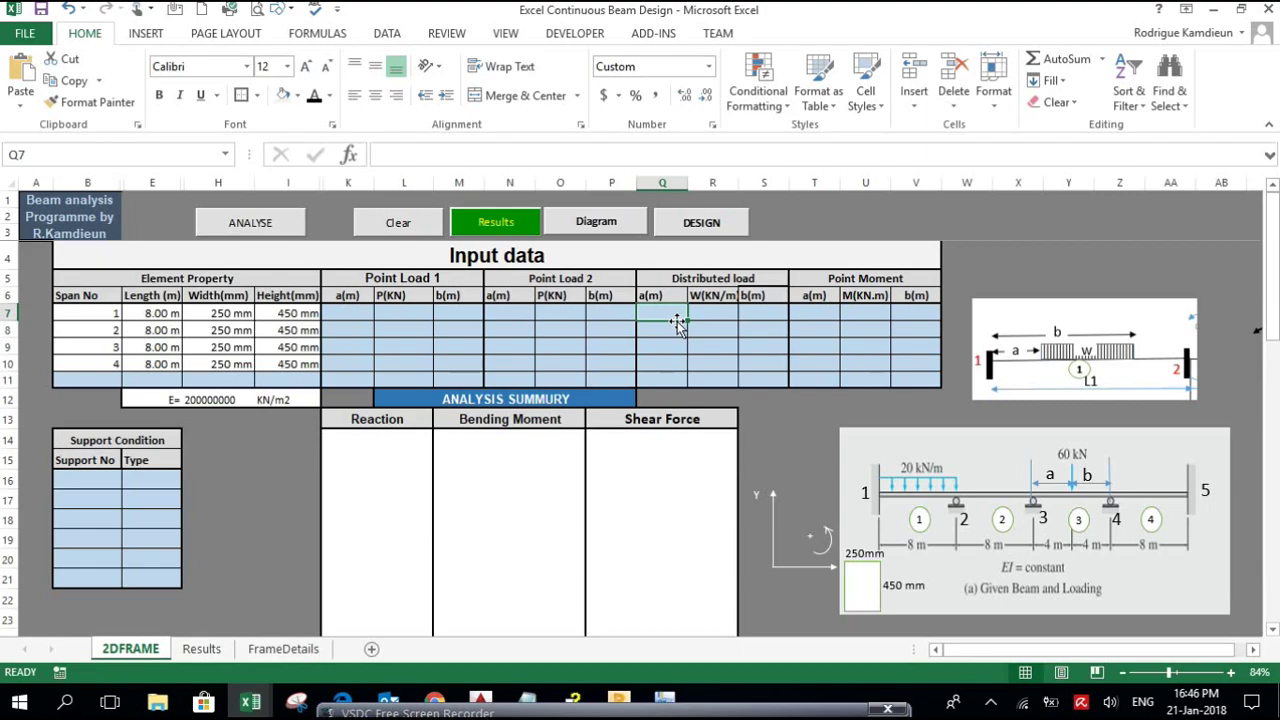
type("0")
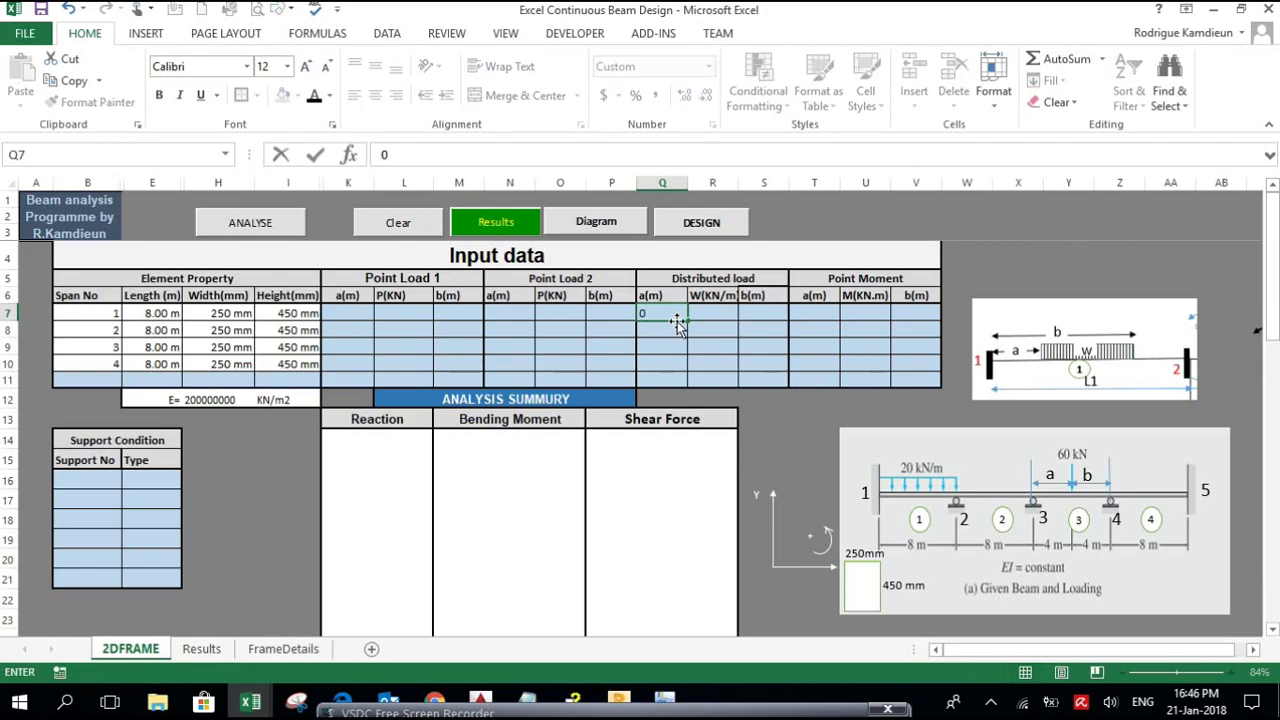
left_click(705, 316)
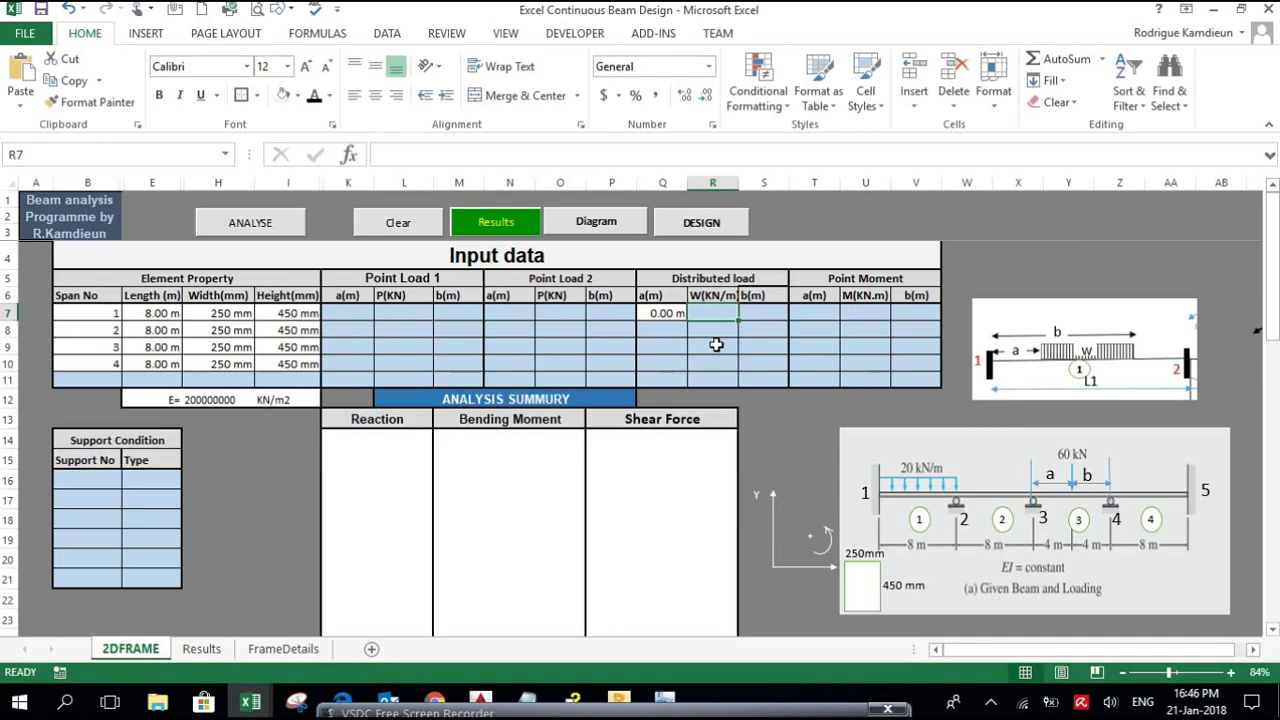
type("-20")
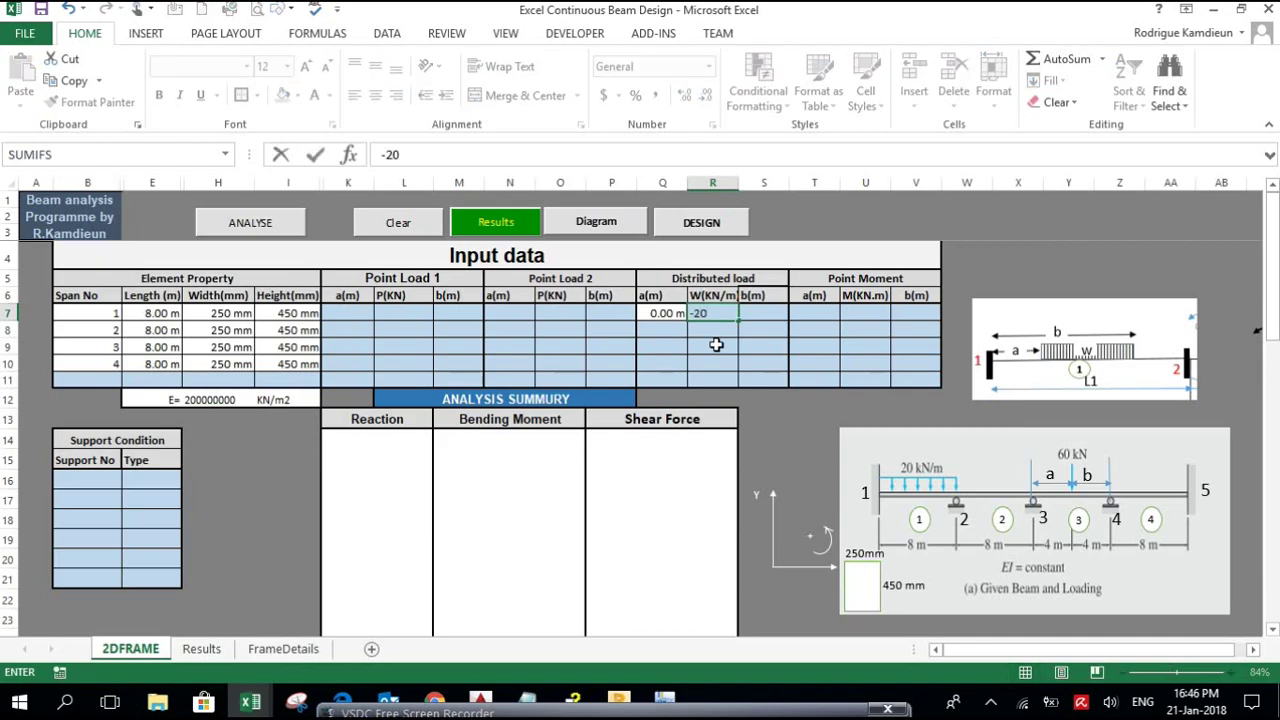
left_click(764, 314)
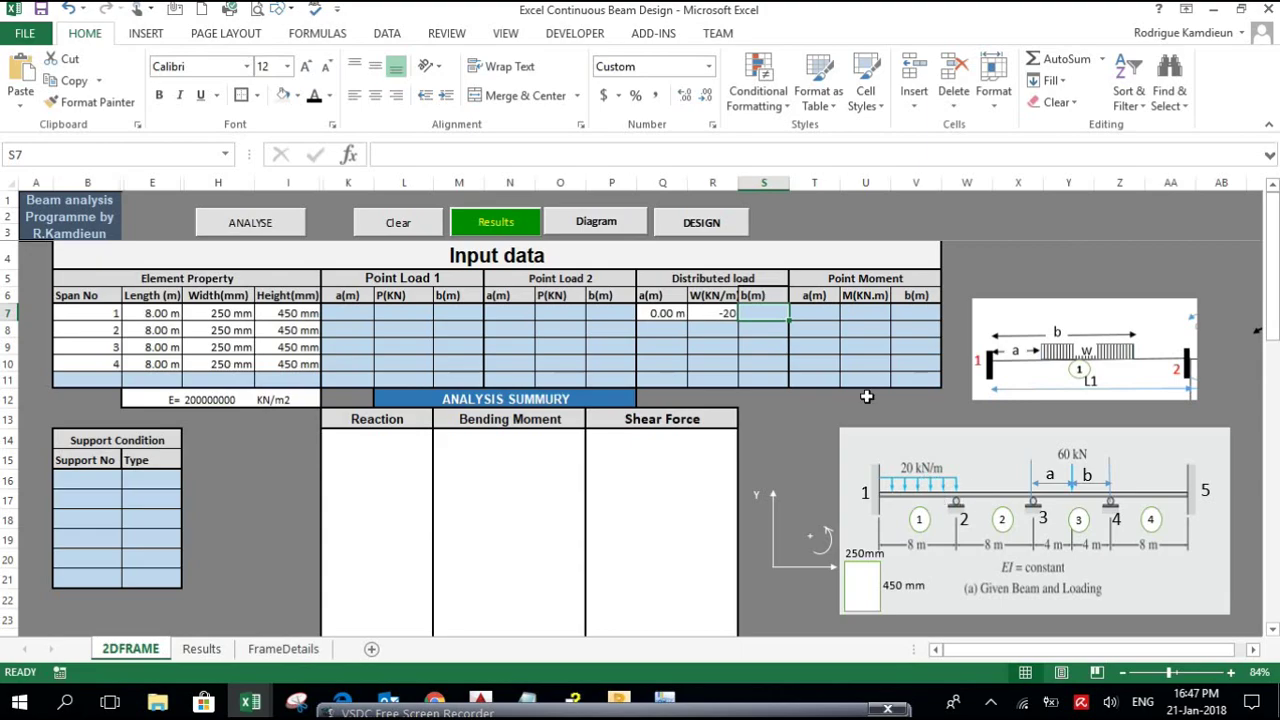
type("8")
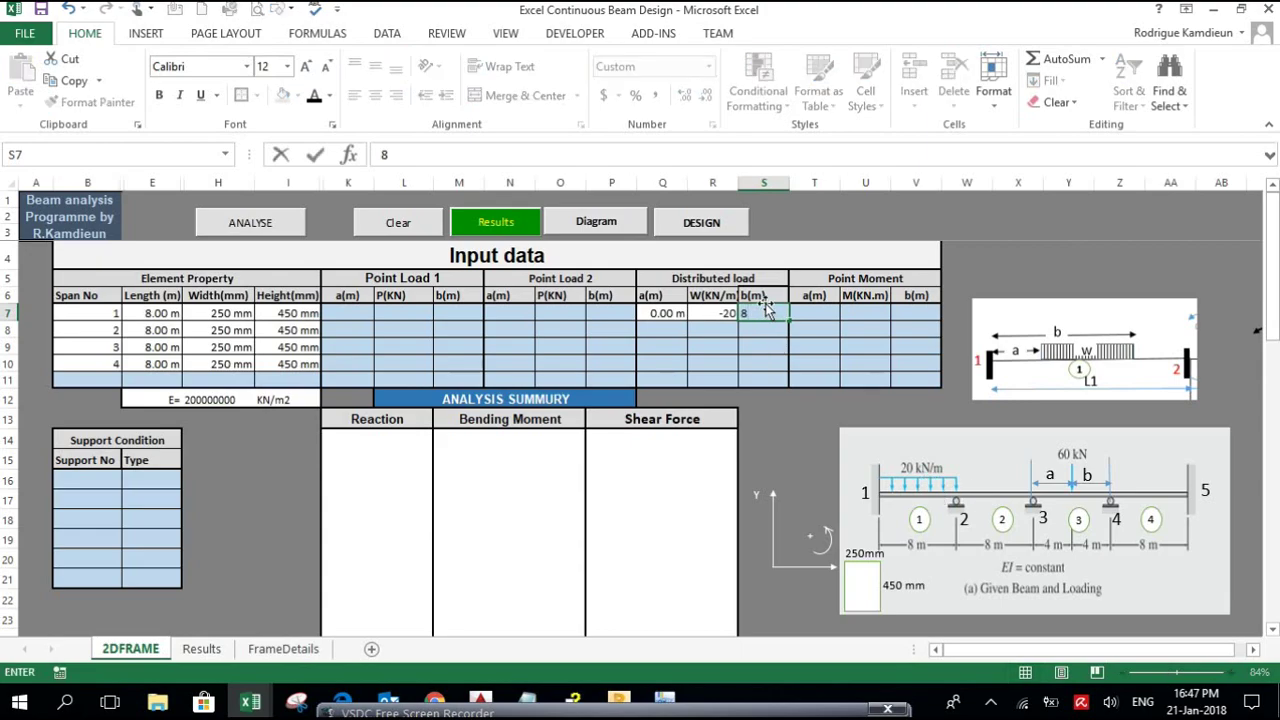
left_click(794, 345)
Enter Point Load 1 on span 3 with a = 4 m, P = -60 KN and b = 4 m
left_click(331, 345)
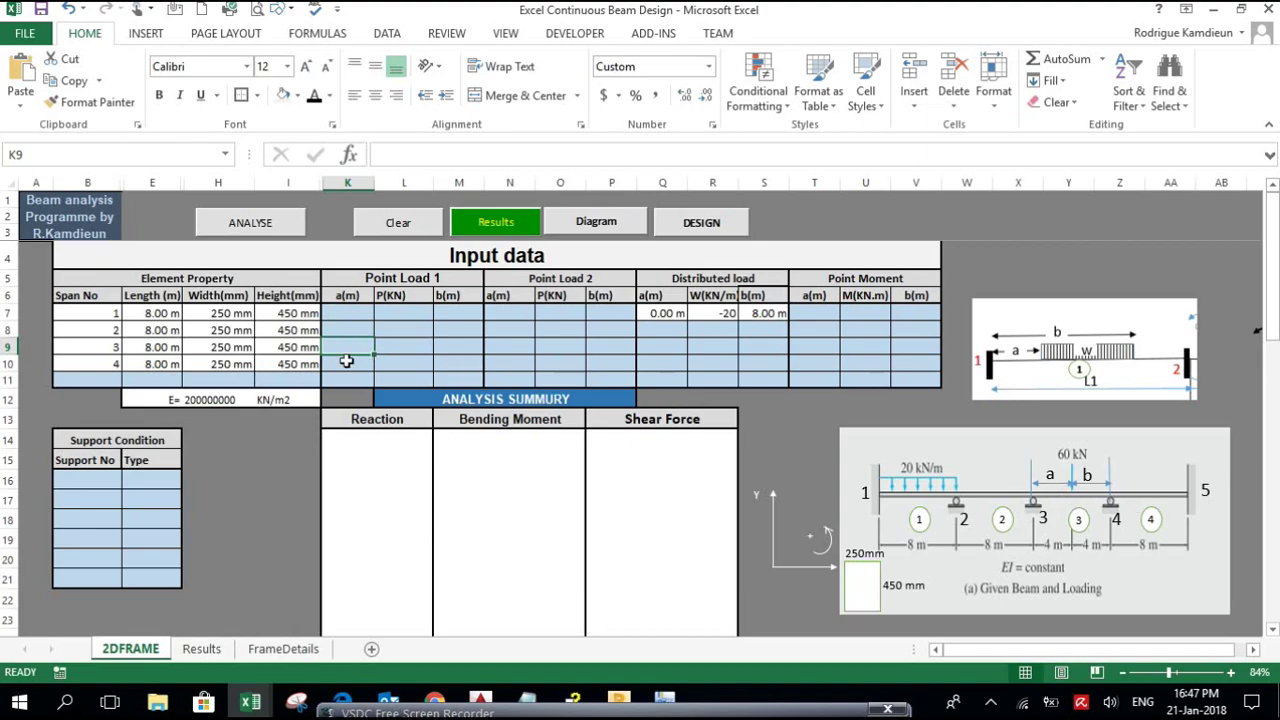
type("4")
left_click(389, 346)
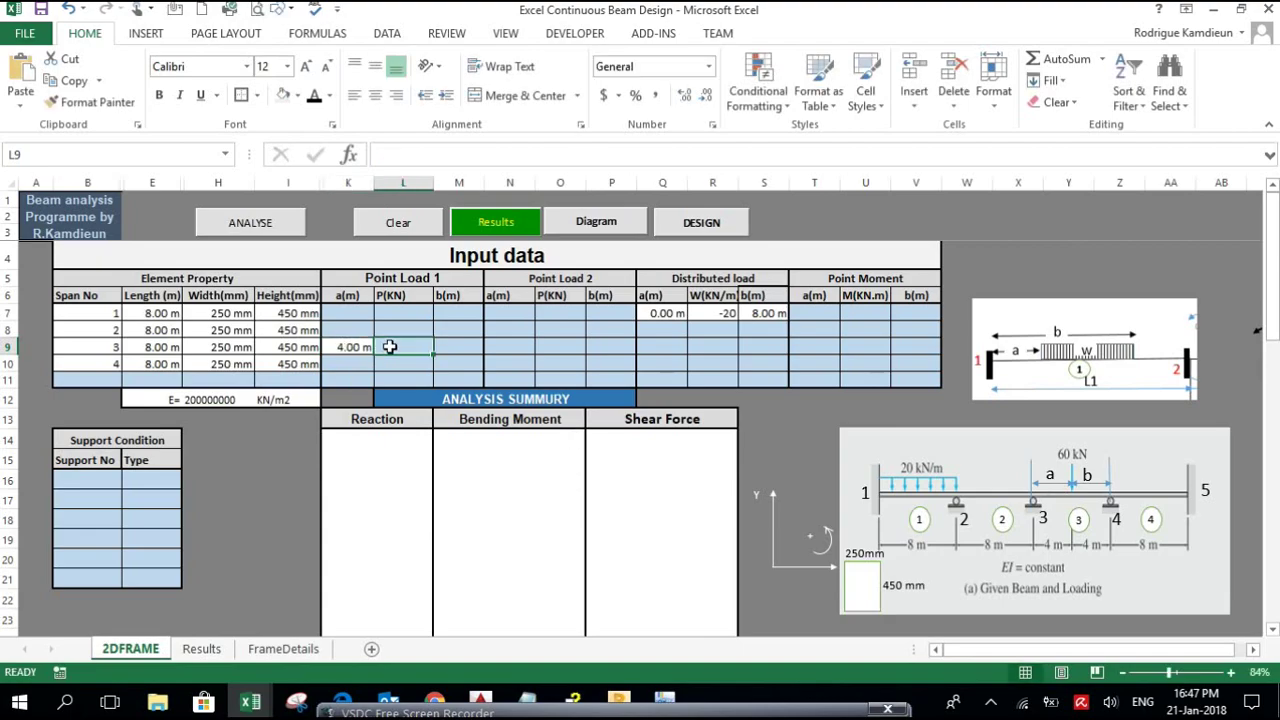
type("-60")
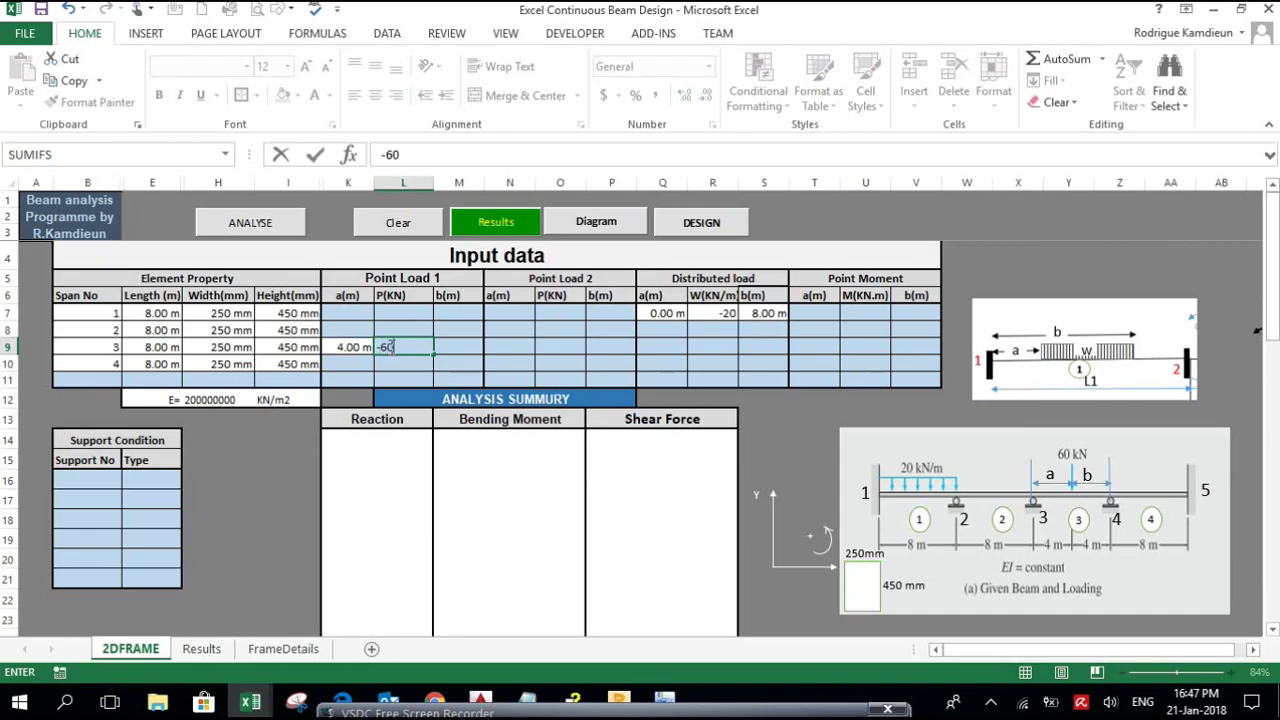
left_click(463, 347)
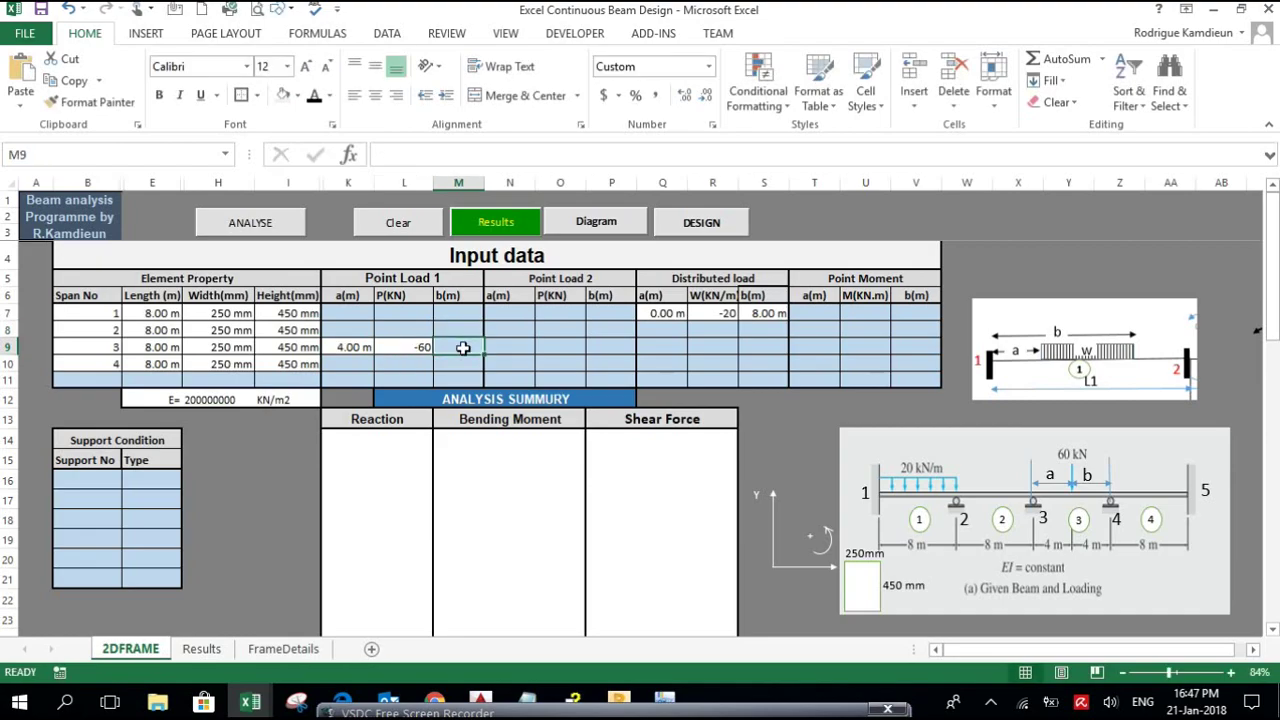
type("4")
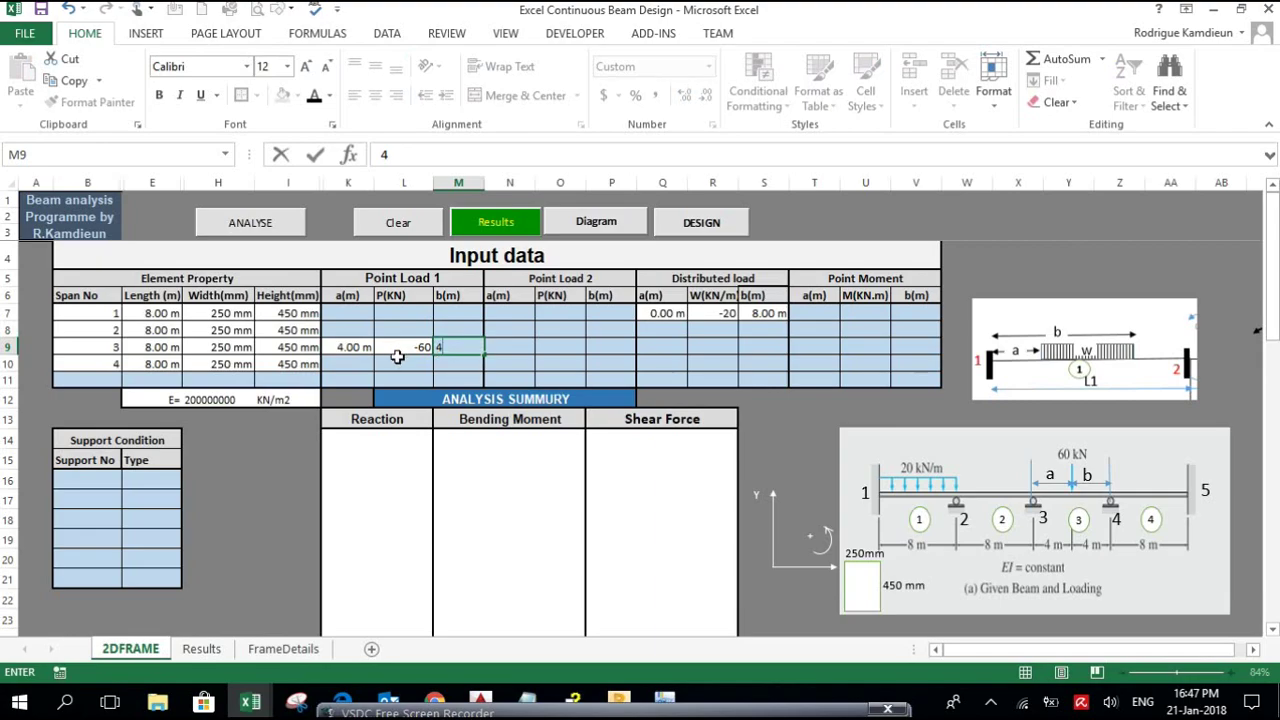
left_click(420, 377)
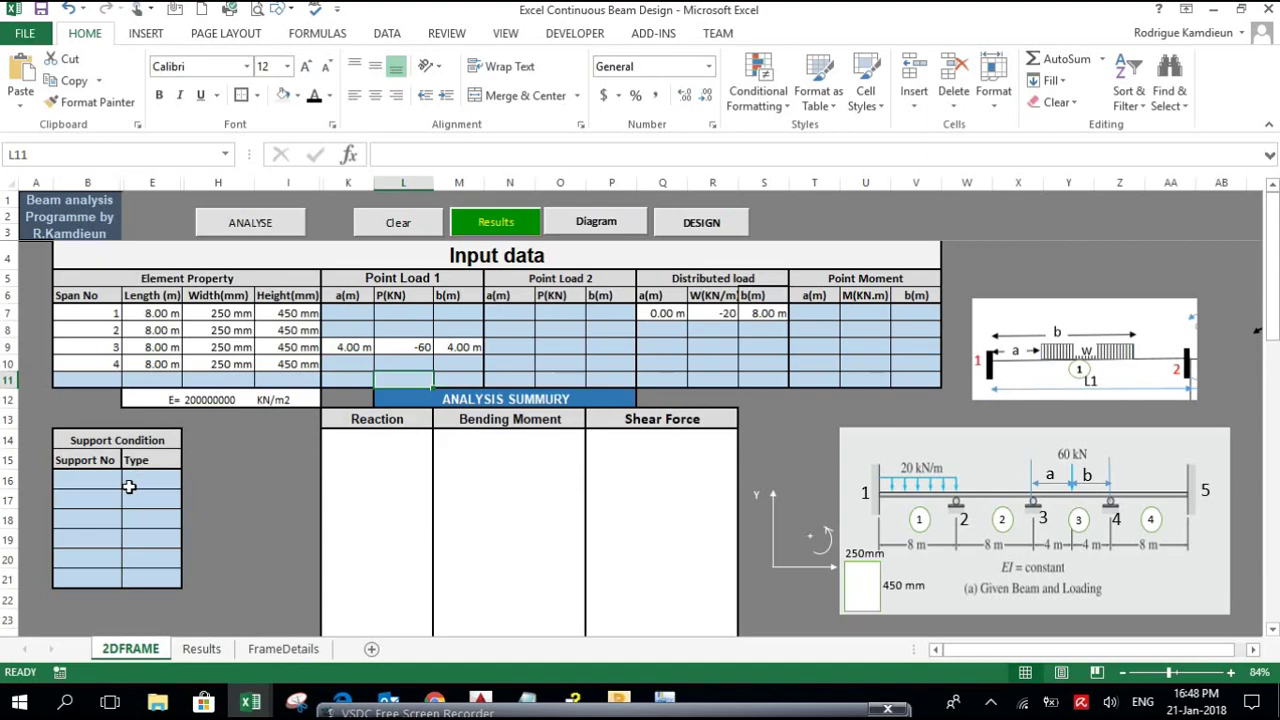
Add support 1 to the support condition table and set its type to Fixed
left_click(89, 476)
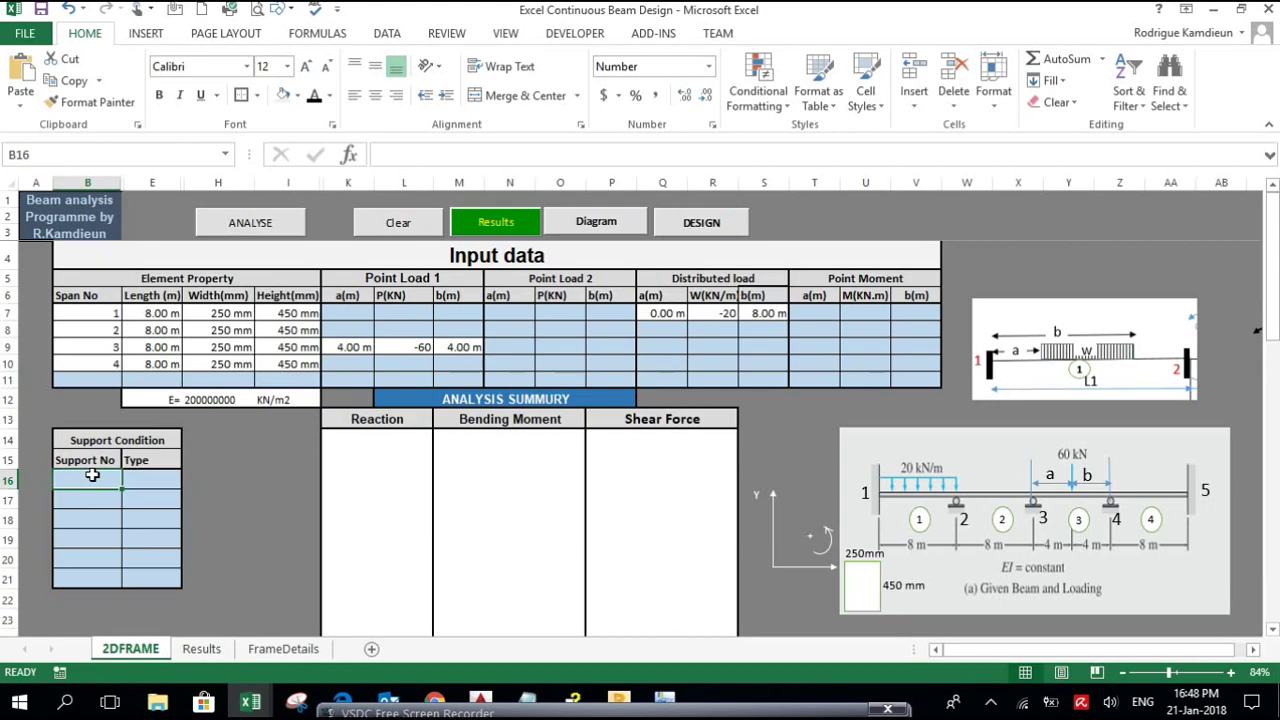
type("1")
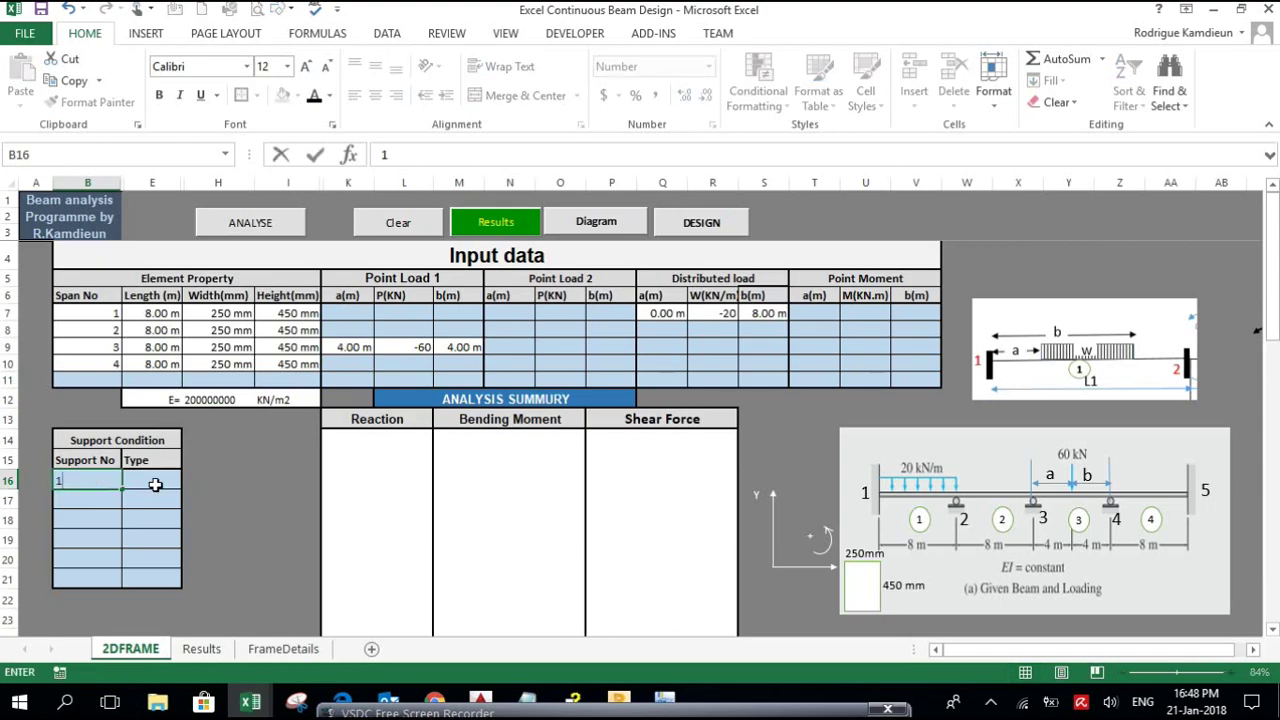
left_click(144, 482)
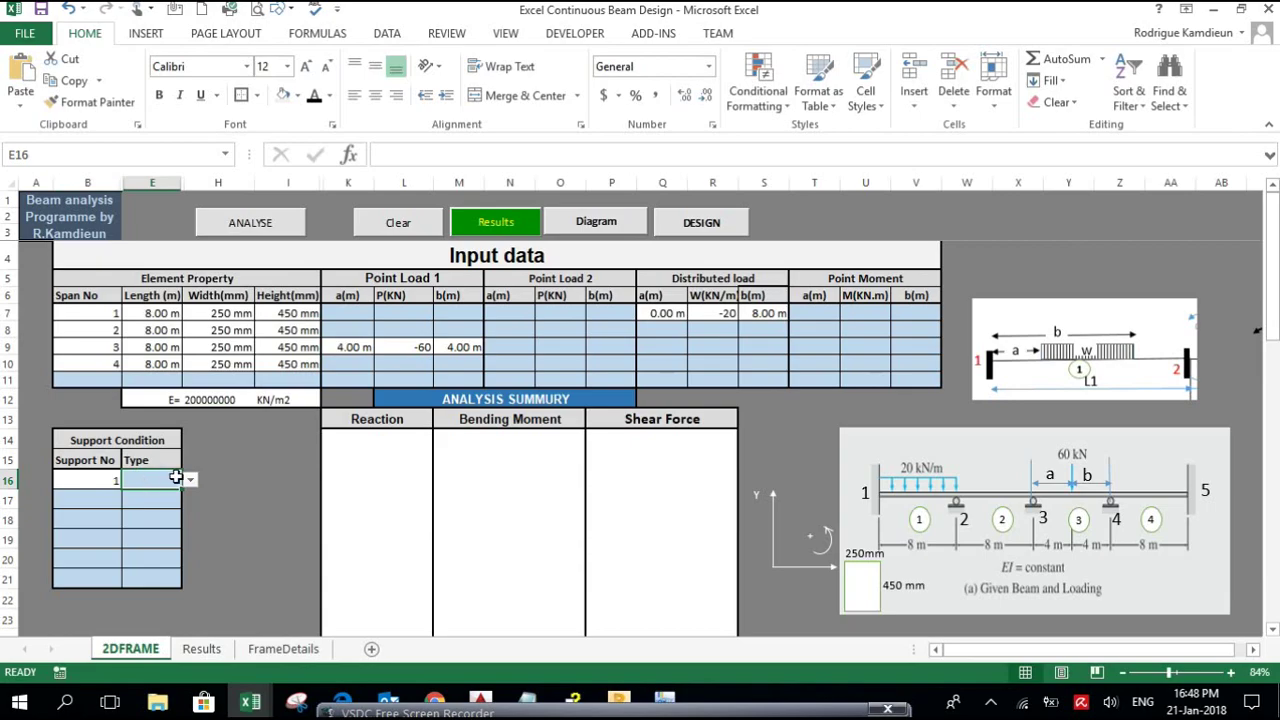
left_click(188, 480)
left_click(137, 505)
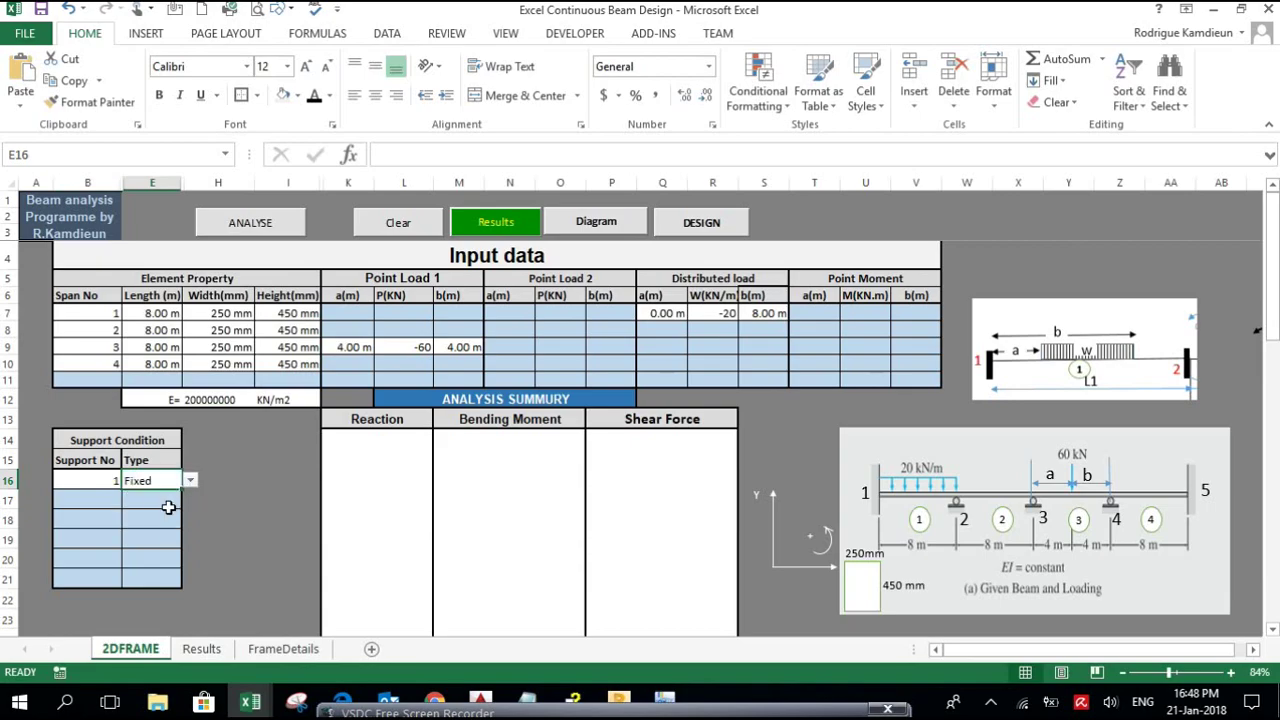
Add support 2 to the support condition table and set its type to Roller
left_click(100, 500)
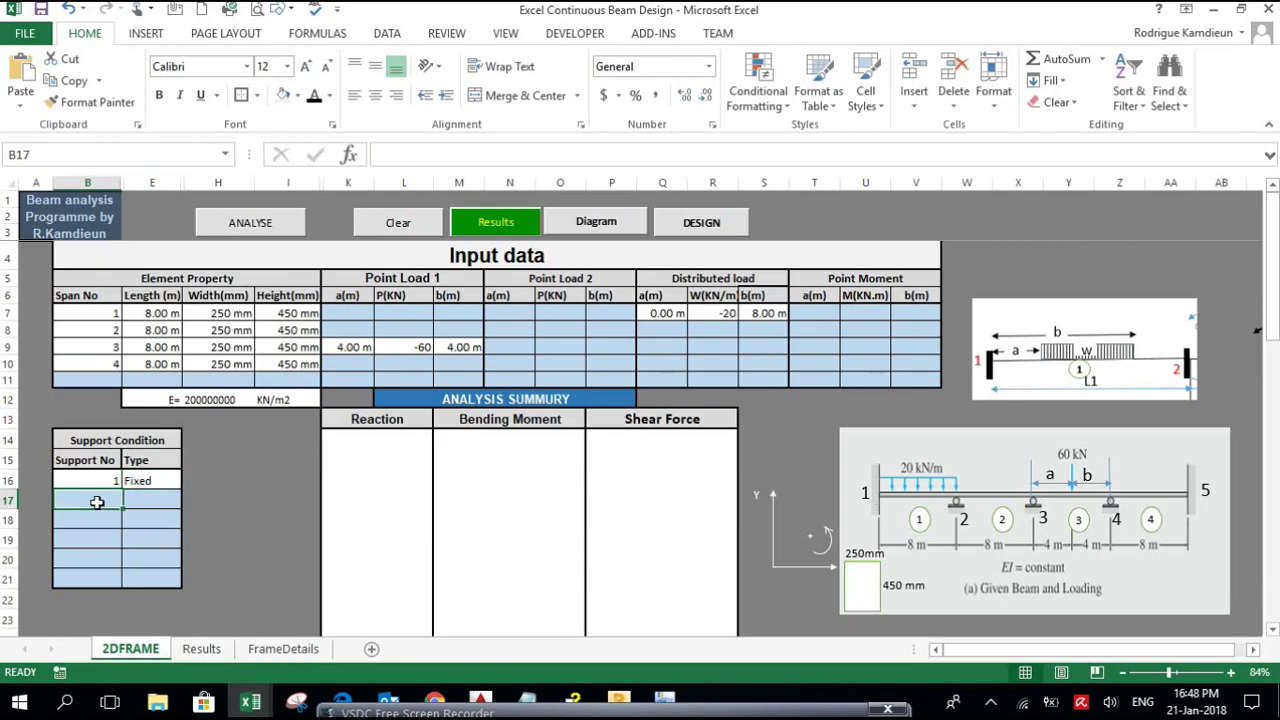
type("2")
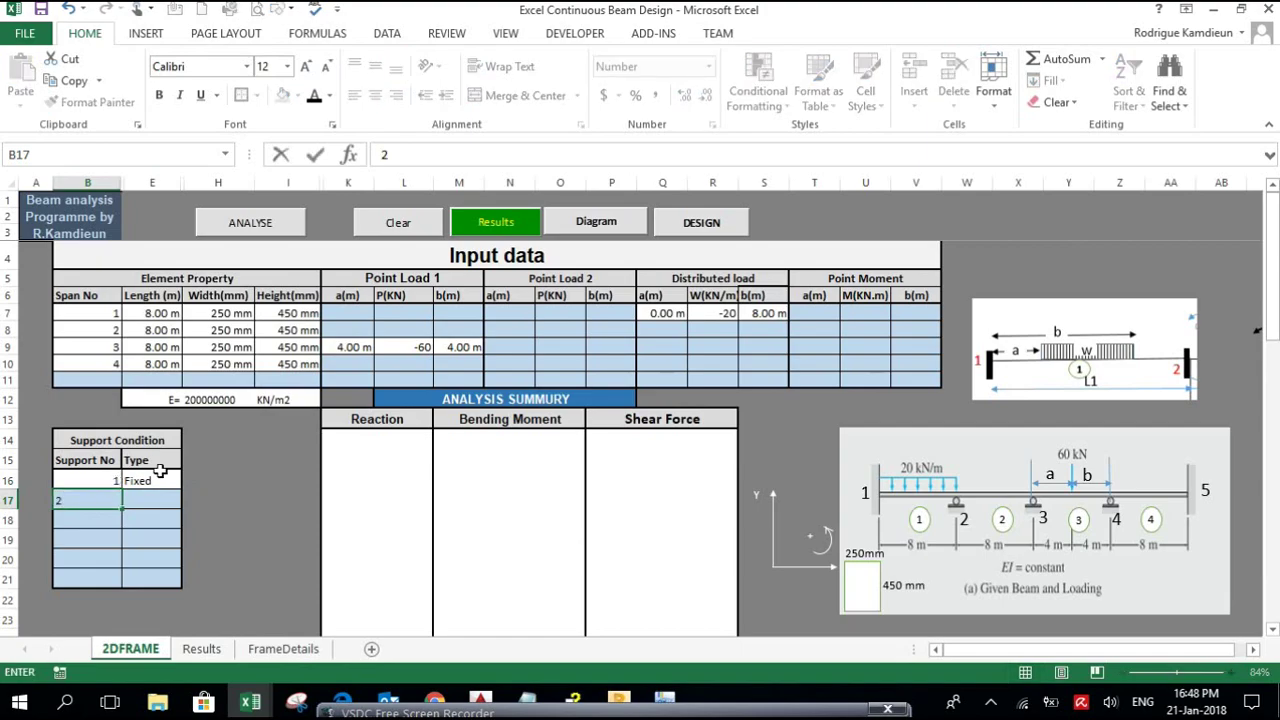
left_click(166, 508)
left_click(191, 500)
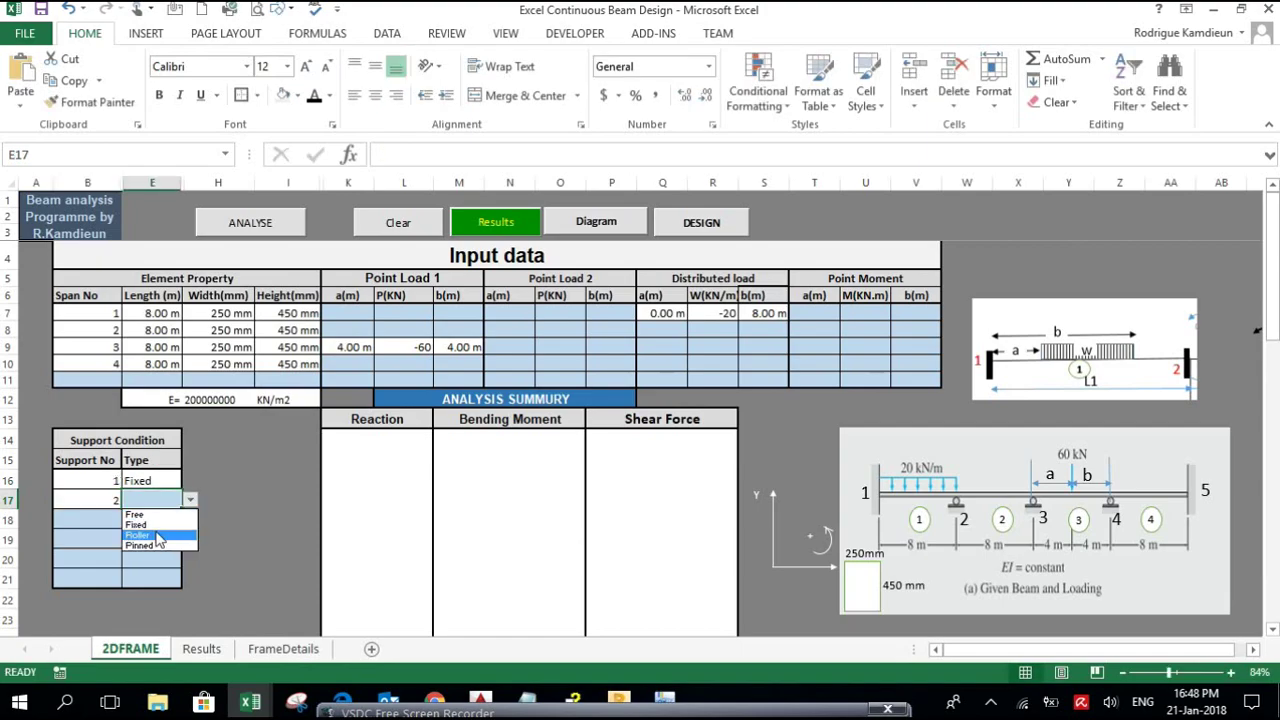
left_click(155, 537)
Add support 3 to the support condition table and set its type to Roller
left_click(104, 519)
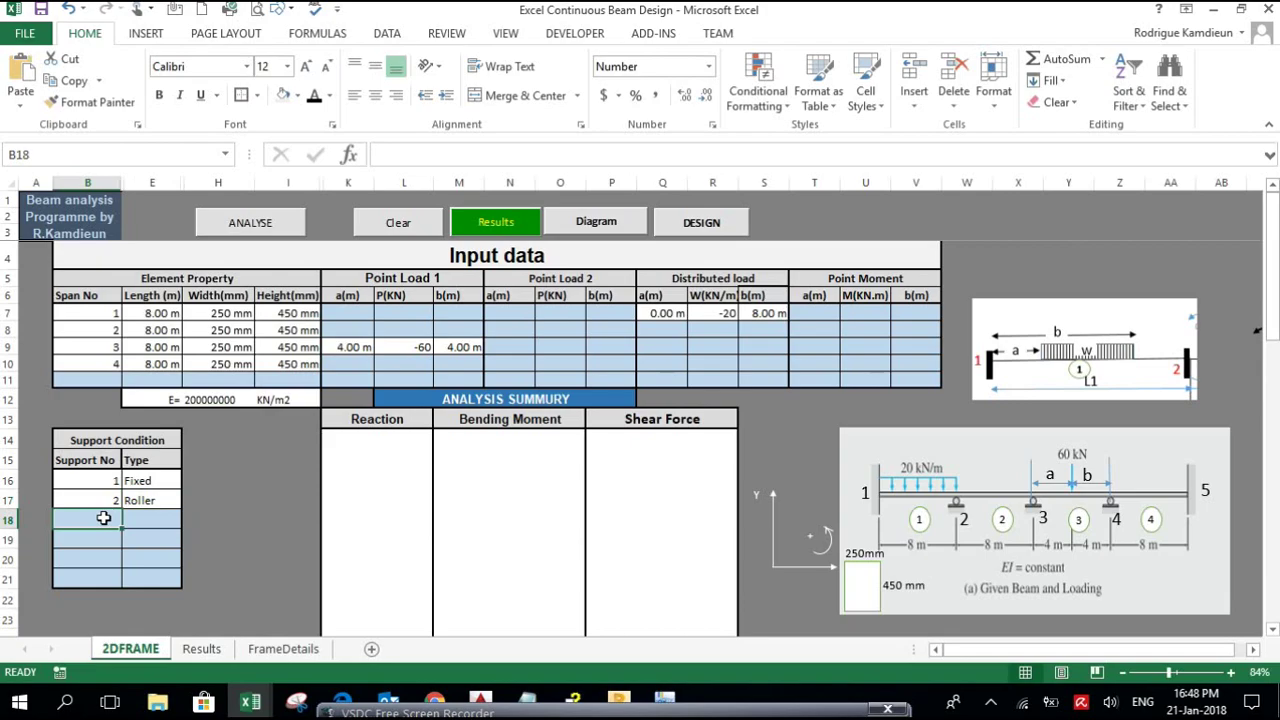
type("3")
left_click(148, 520)
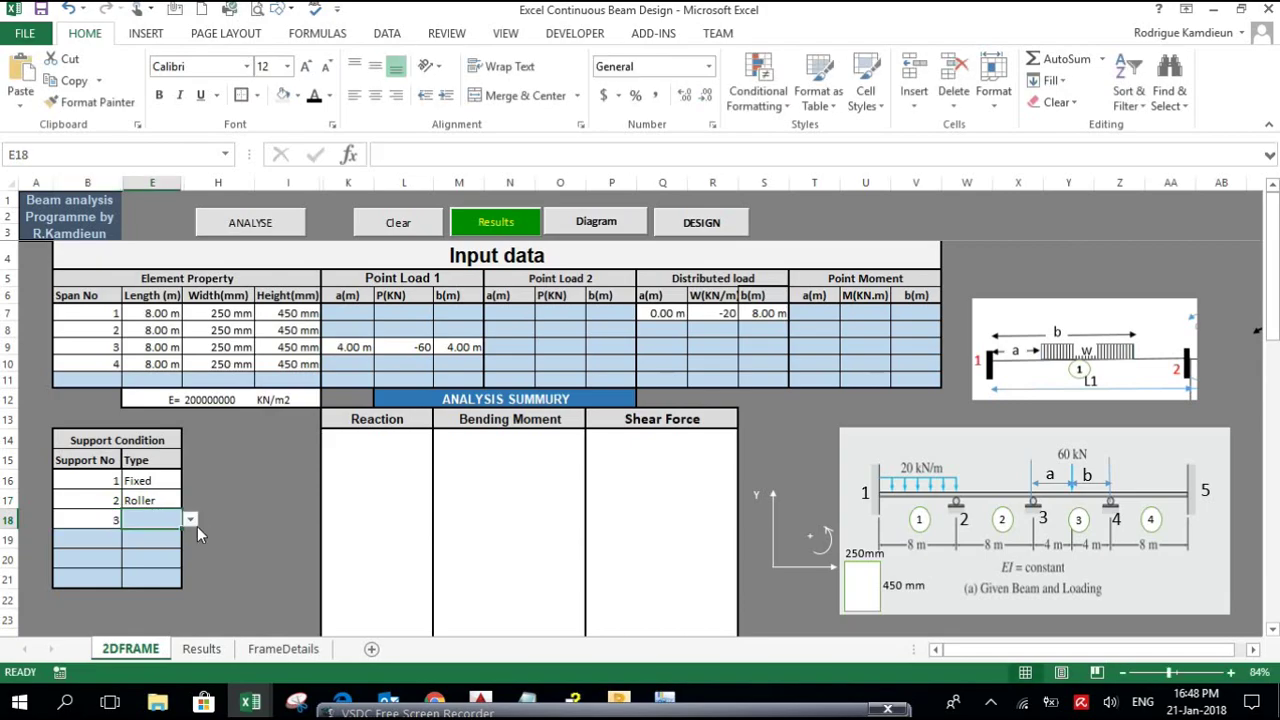
left_click(197, 519)
left_click(179, 521)
left_click(189, 520)
left_click(150, 556)
Add support 4 to the support condition table and set its type to Roller
left_click(115, 539)
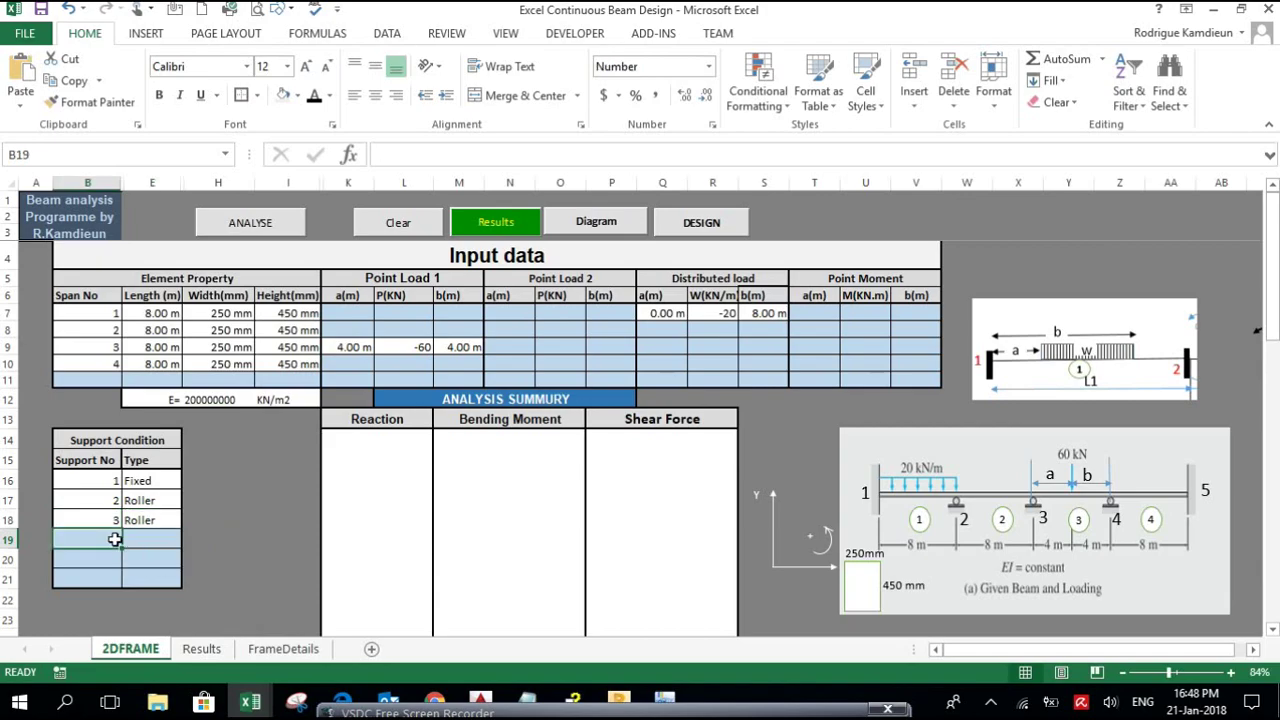
type("4")
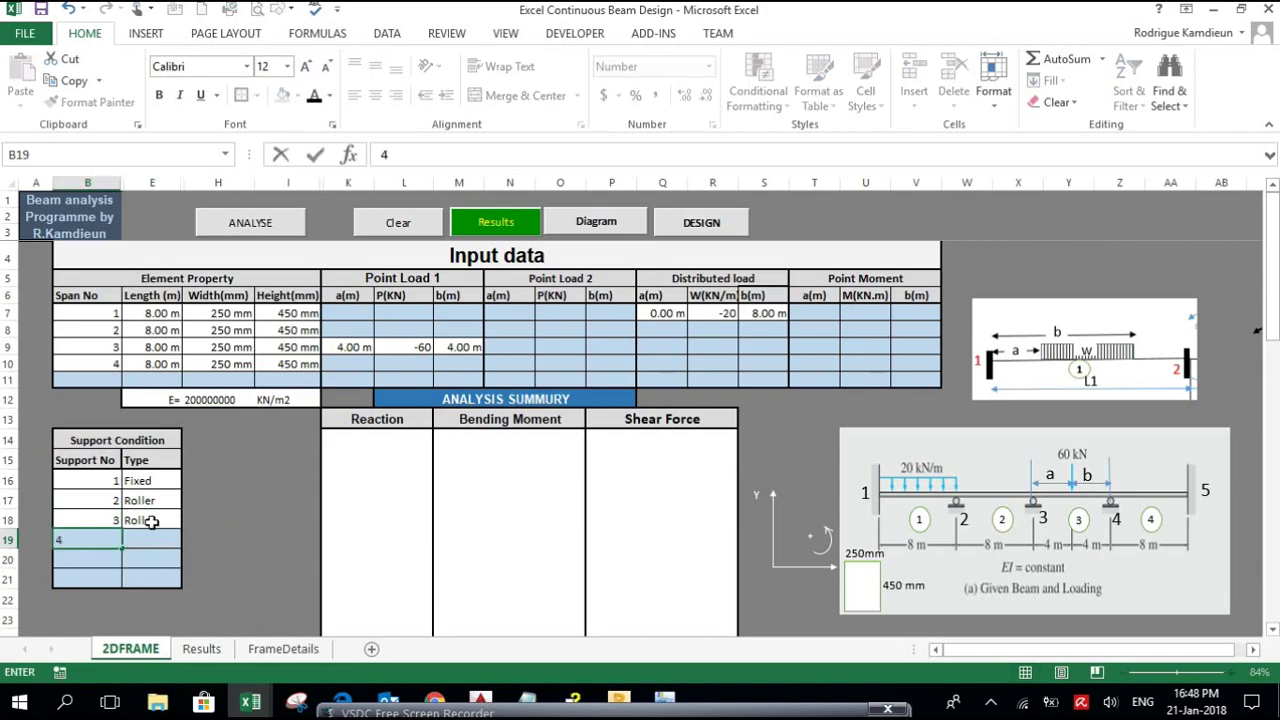
left_click(162, 539)
left_click(190, 540)
left_click(150, 565)
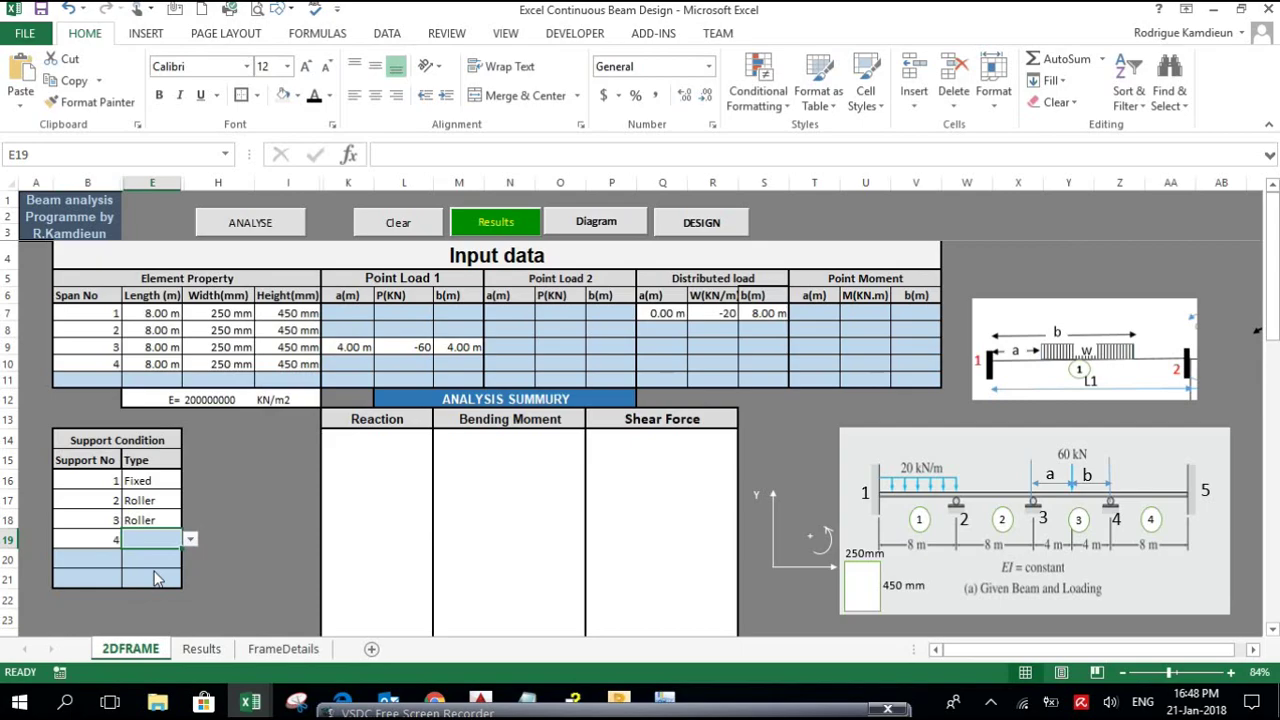
Add support 5 to the support condition table and set its type to Fixed
left_click(100, 558)
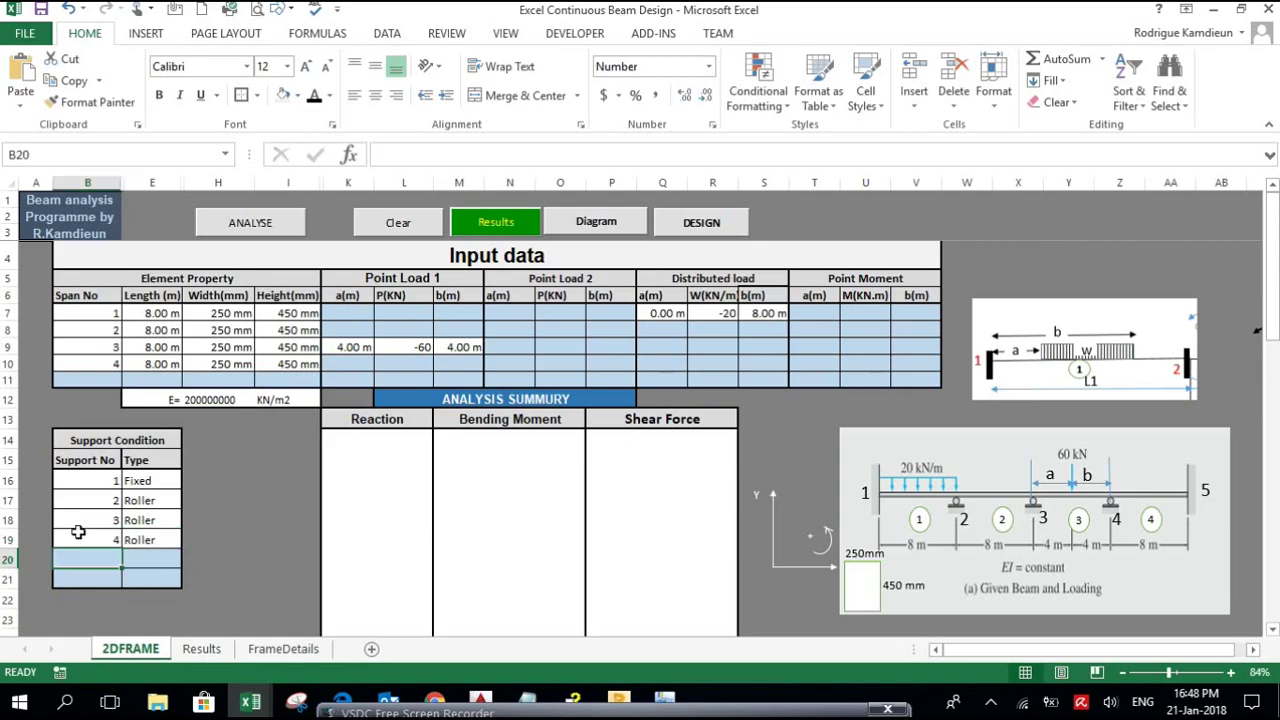
type("5")
left_click(160, 558)
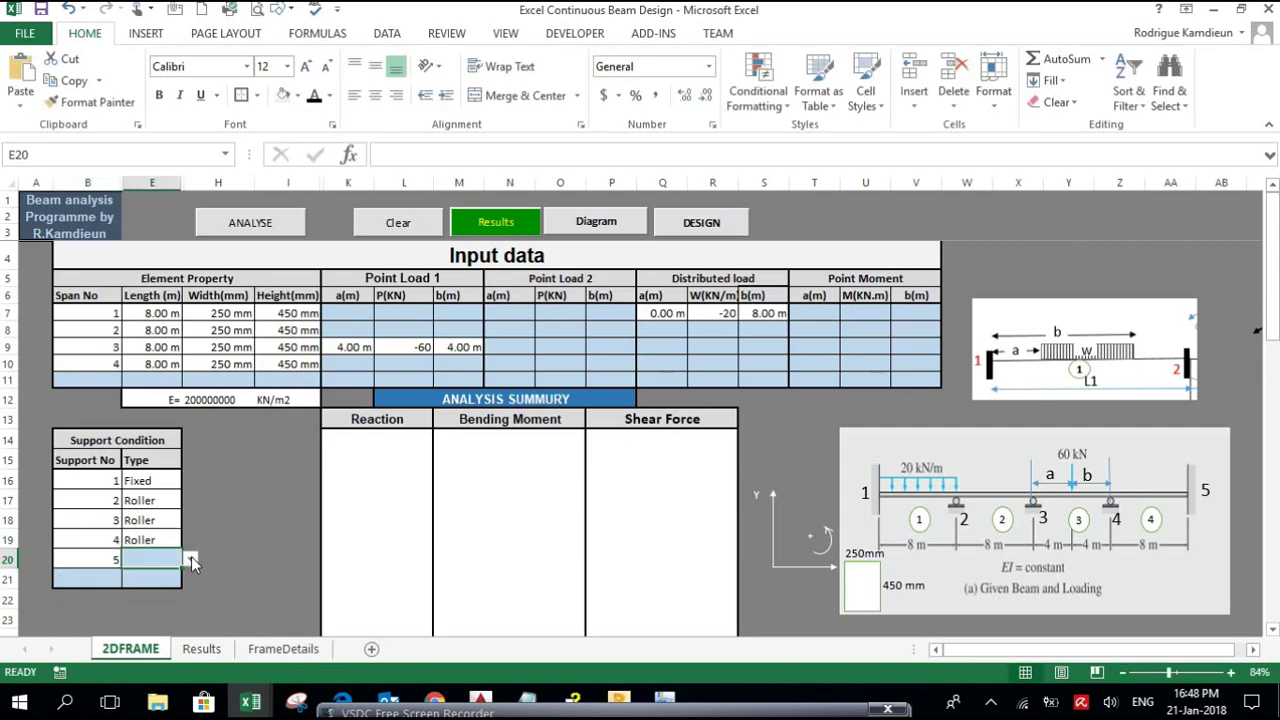
left_click(191, 560)
left_click(160, 574)
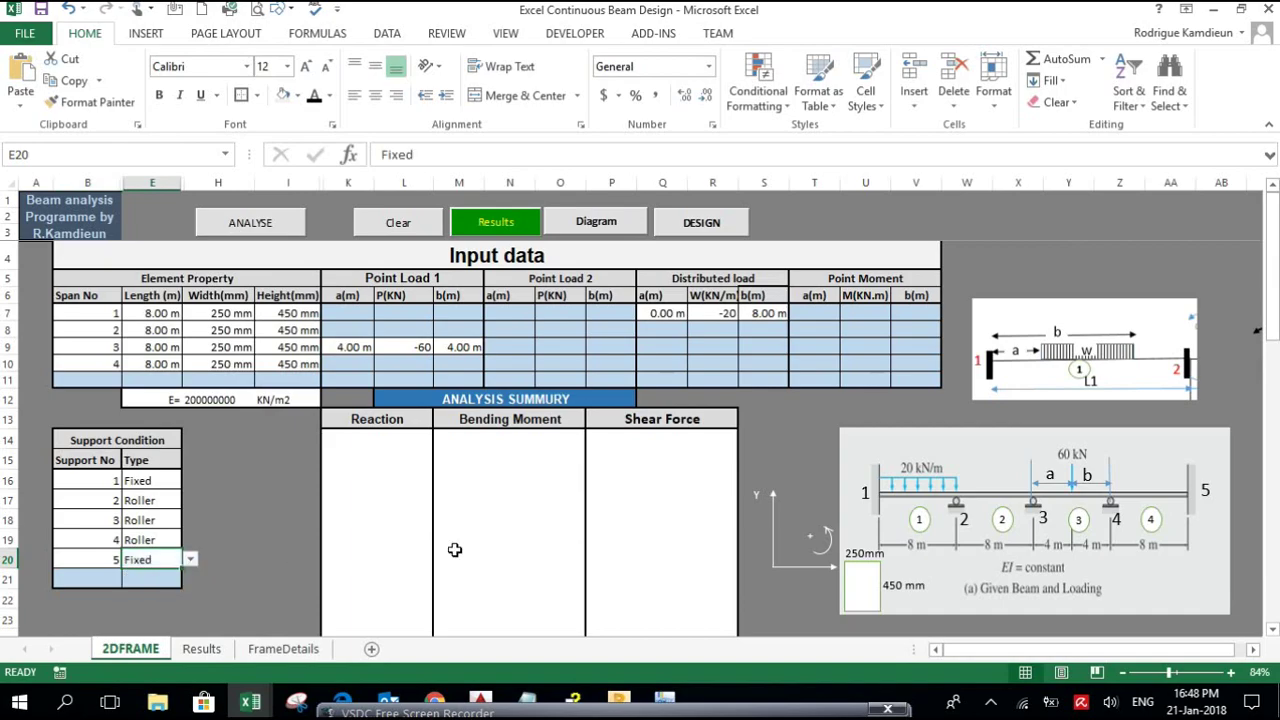
Run the analysis of the four-span beam with the entered input data
left_click(305, 555)
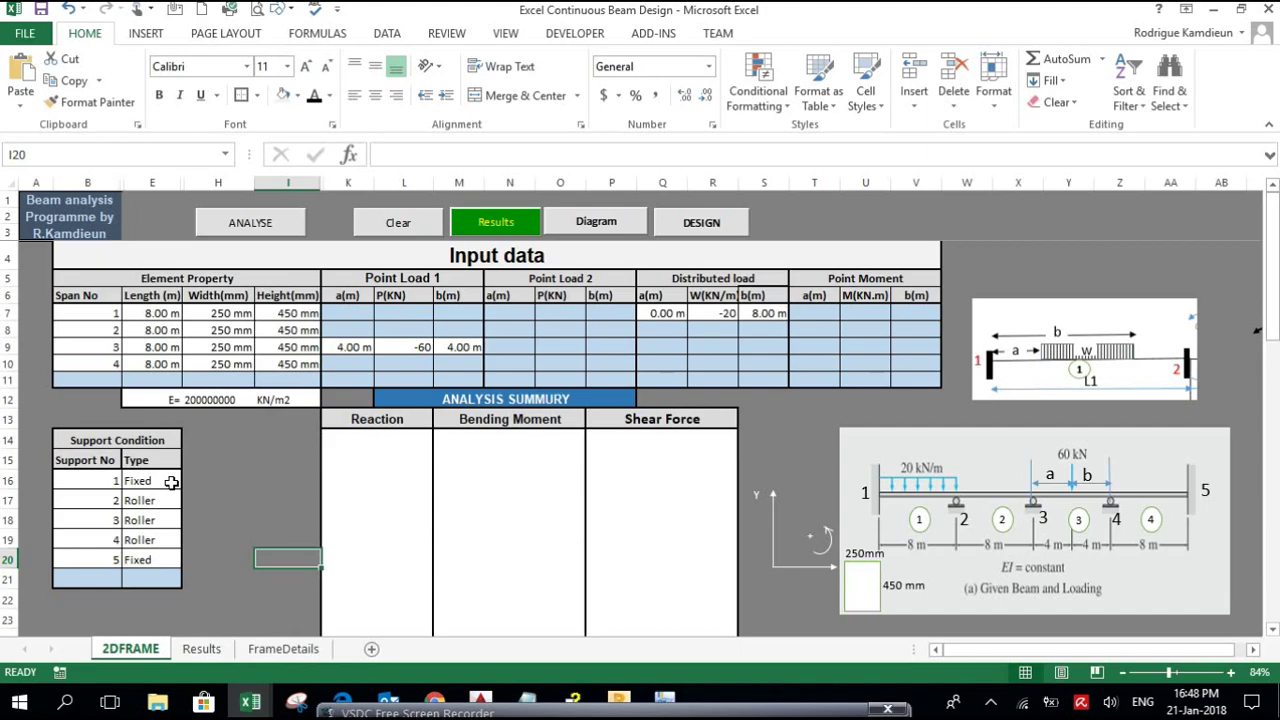
left_click(252, 224)
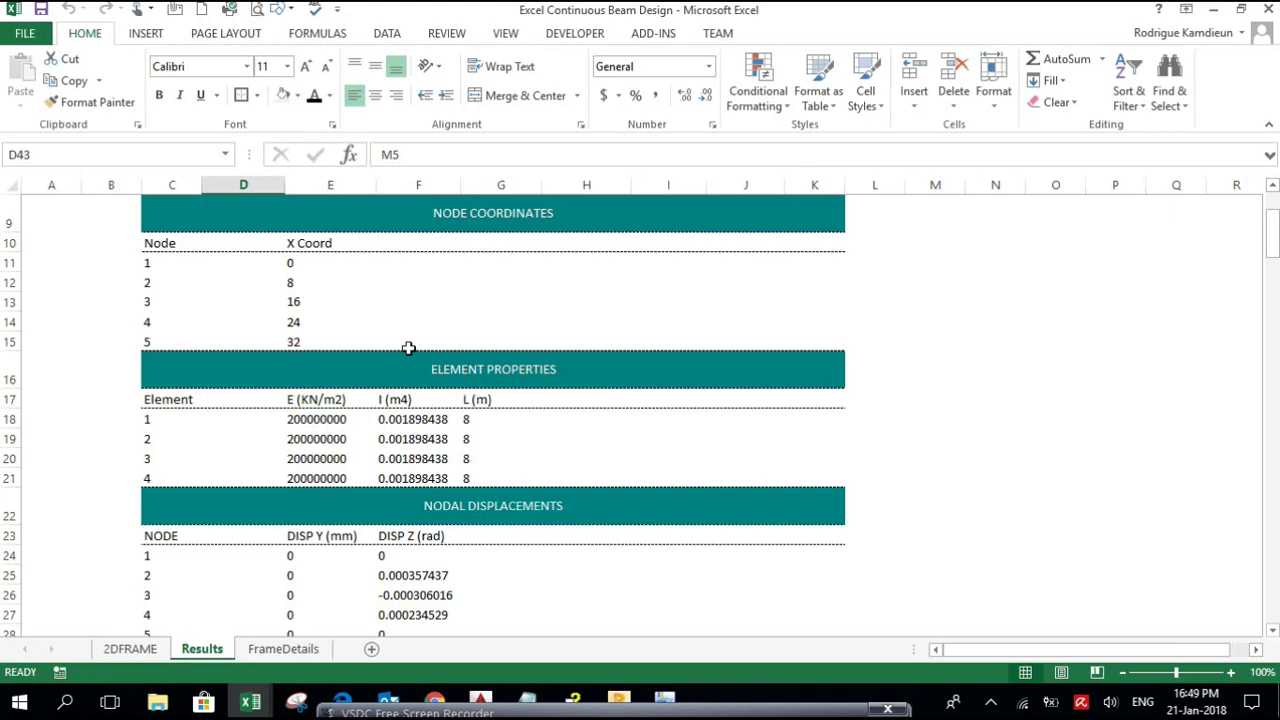
Examine the node coordinates and element properties on the Results sheet against the input data on the 2DFRAME sheet
scroll(408, 338, "up", 2)
scroll(408, 338, "down", 2)
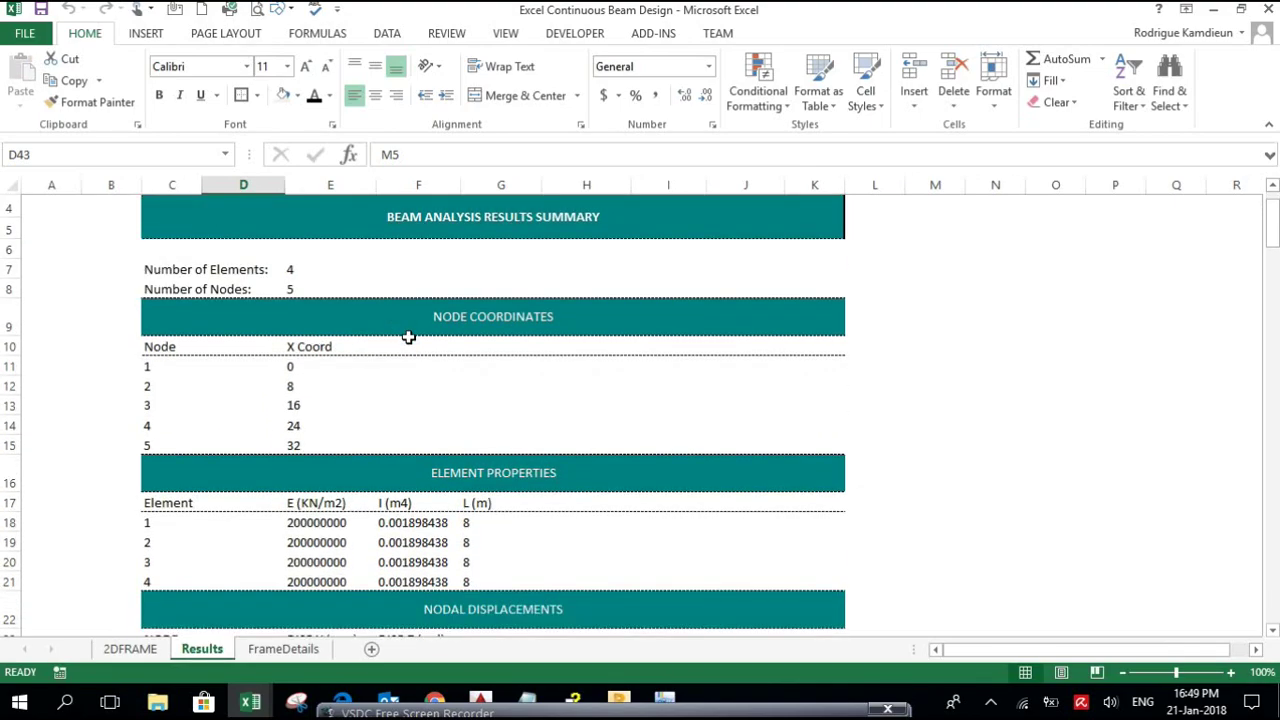
scroll(412, 332, "up", 2)
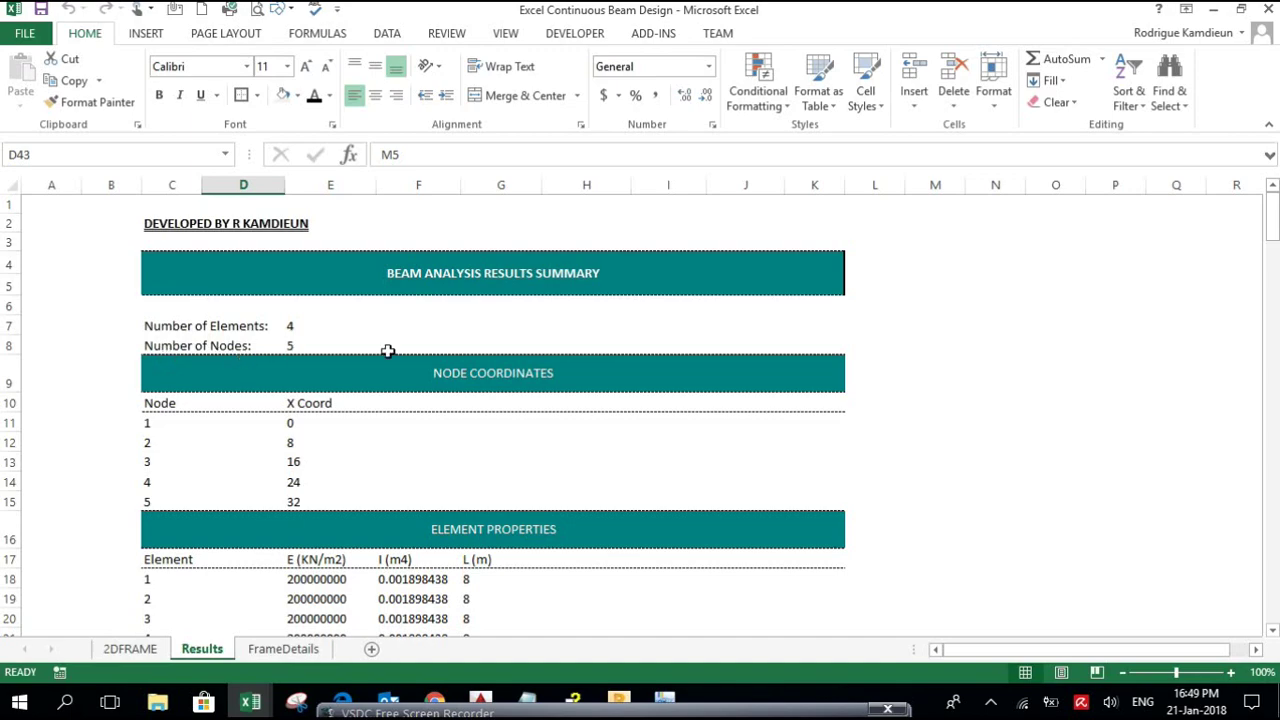
scroll(386, 351, "down", 2)
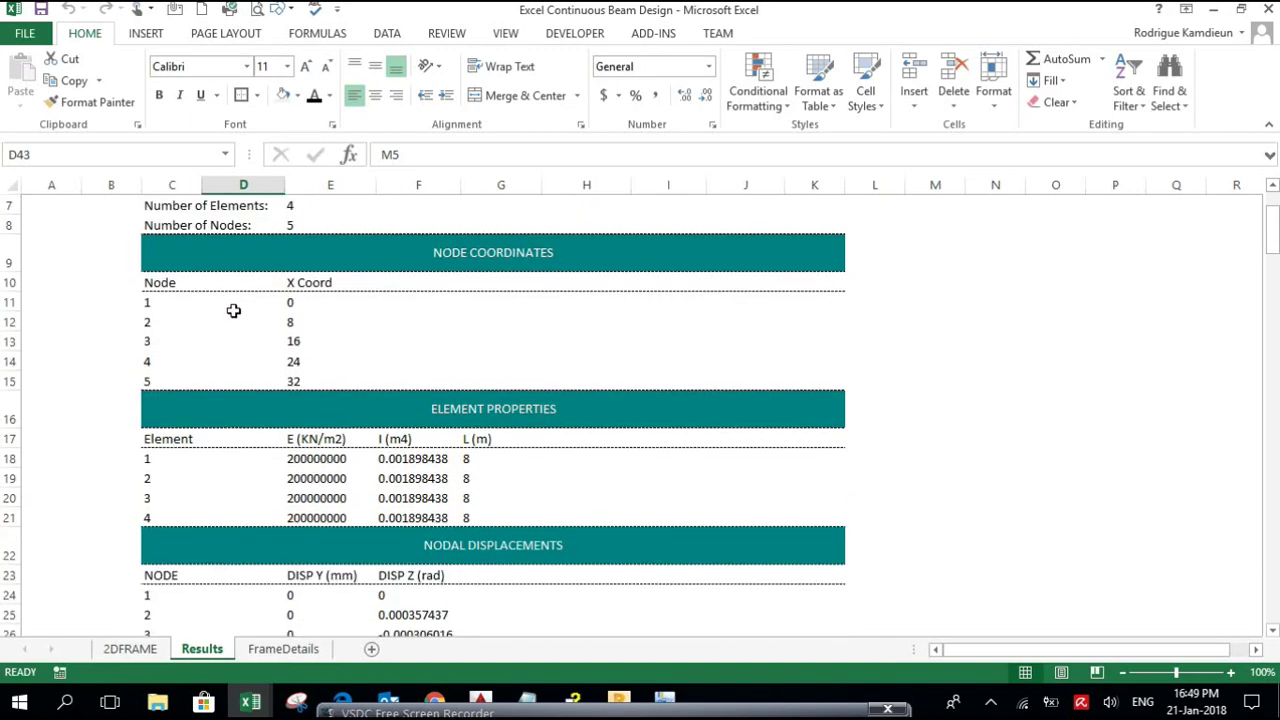
scroll(234, 311, "up", 1)
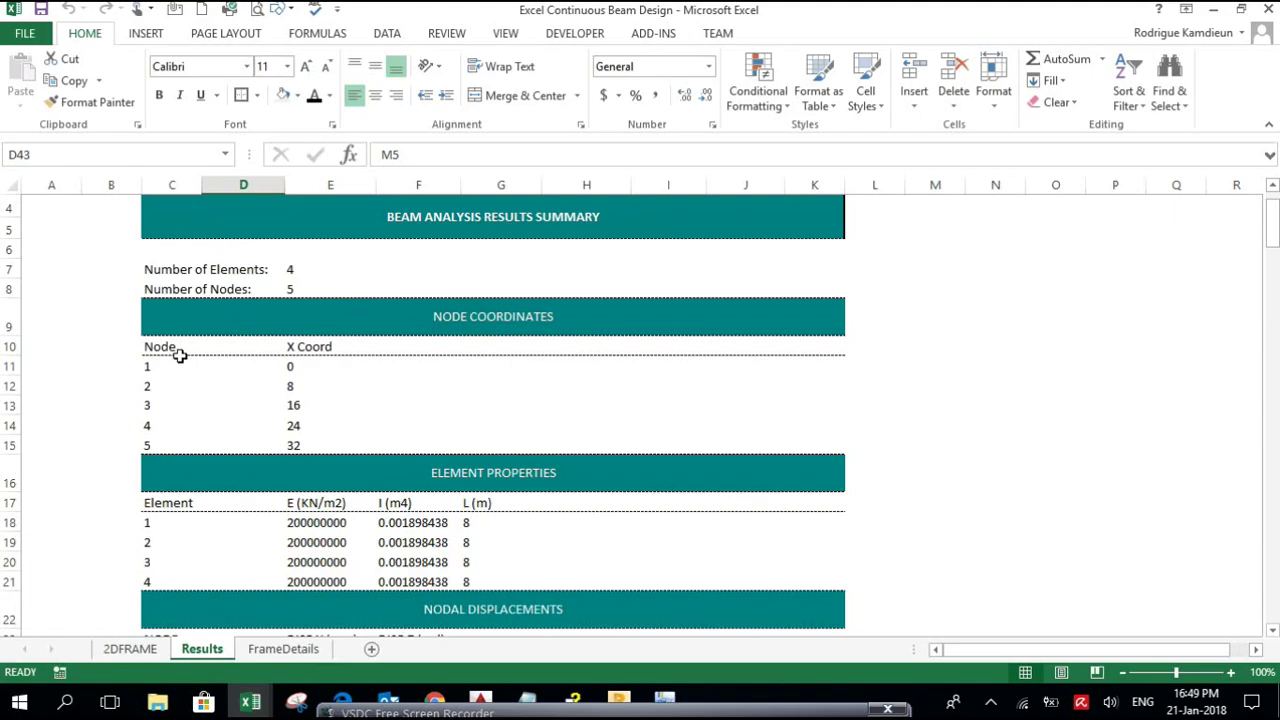
left_click(142, 655)
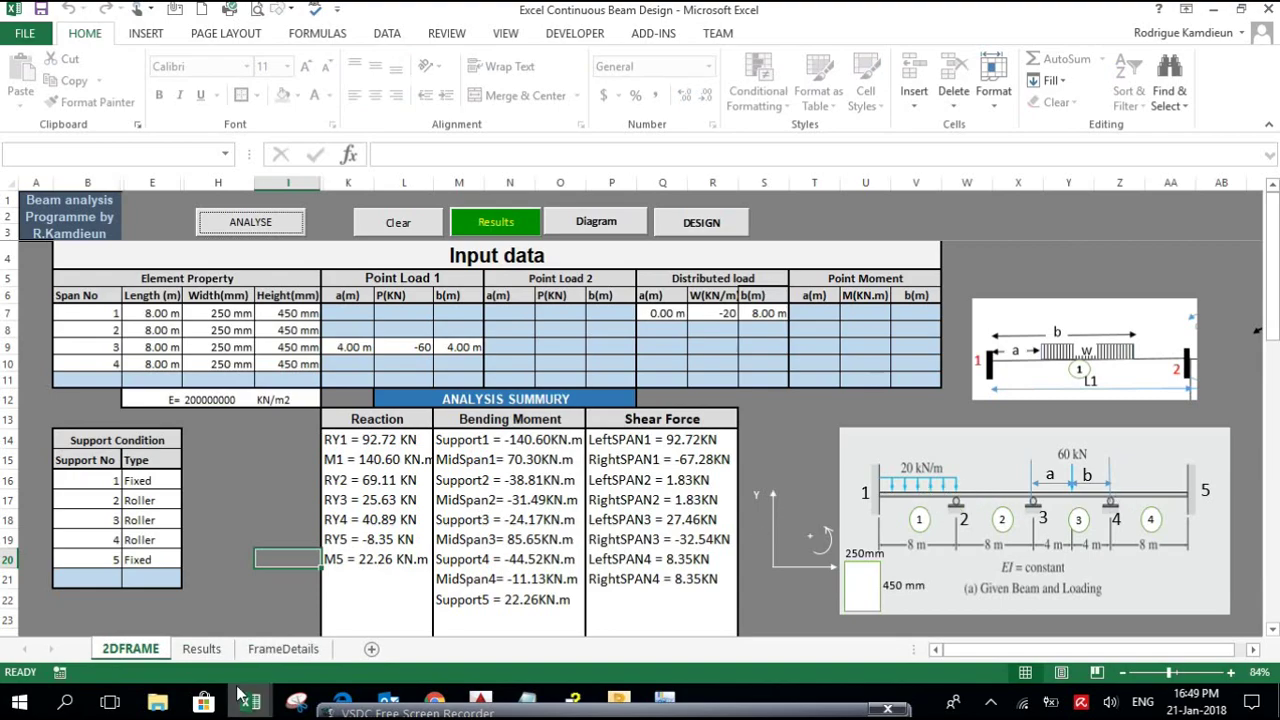
left_click(205, 650)
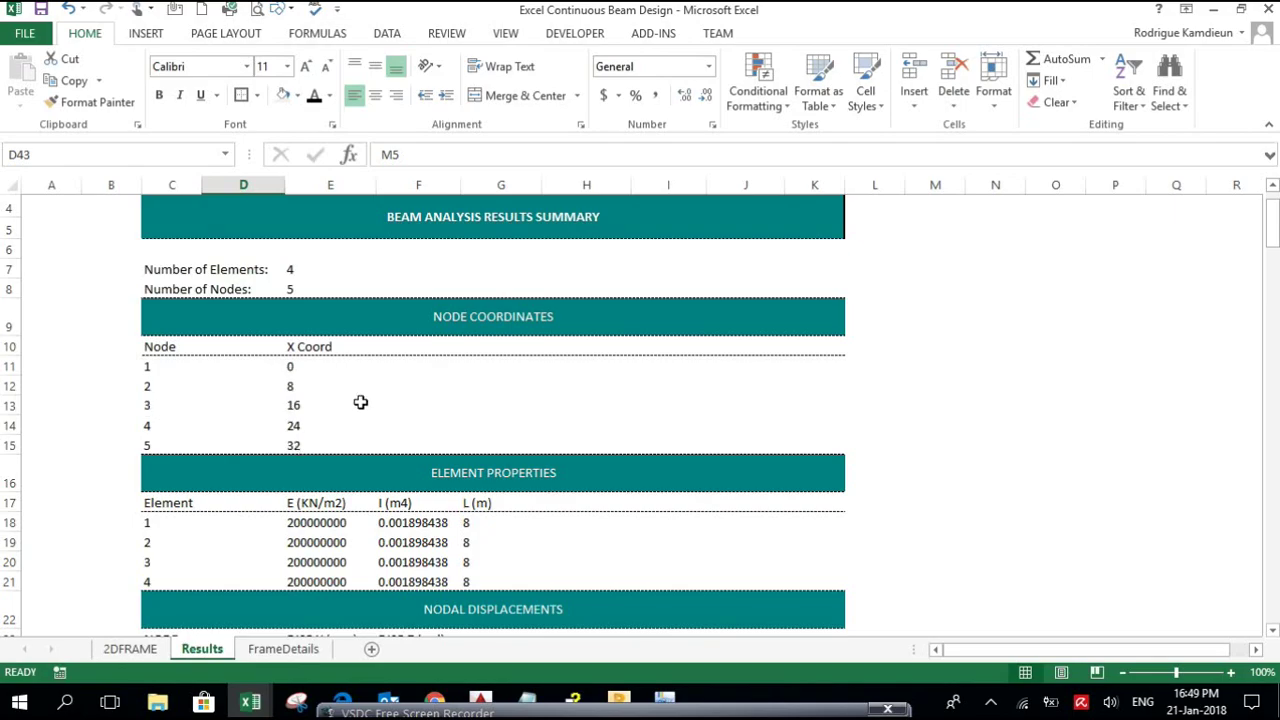
scroll(327, 425, "down", 2)
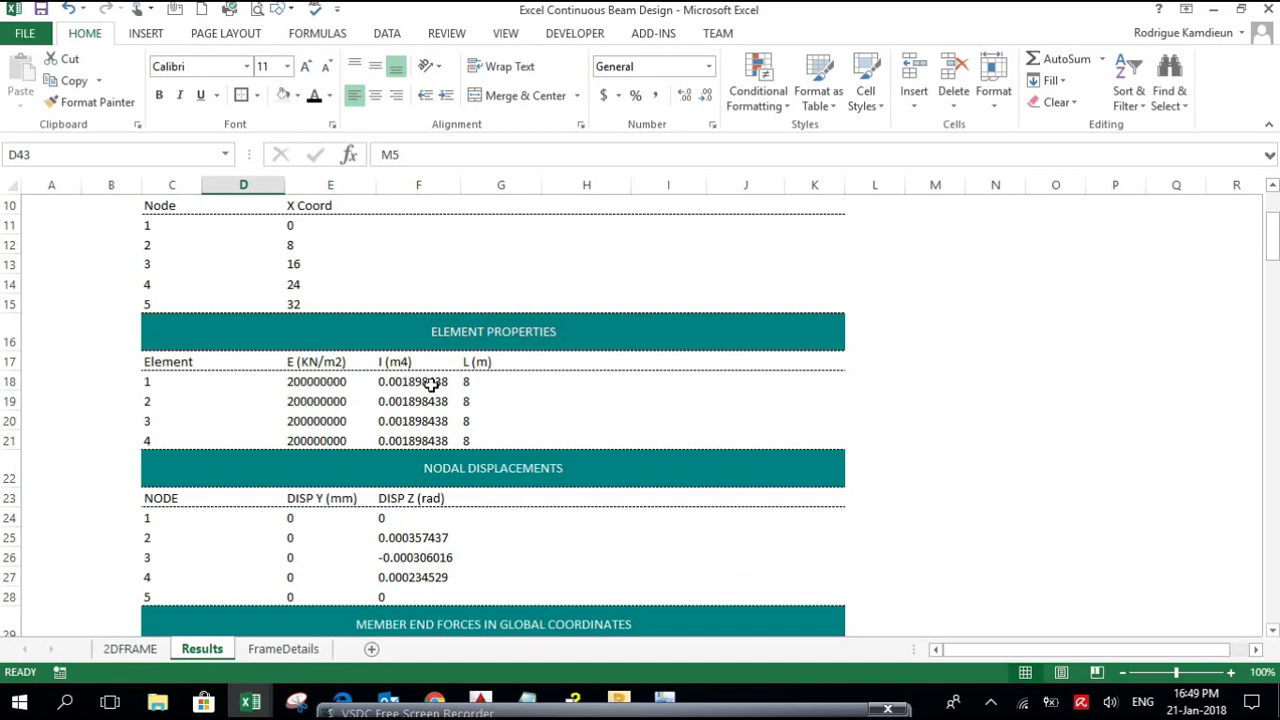
left_click(138, 648)
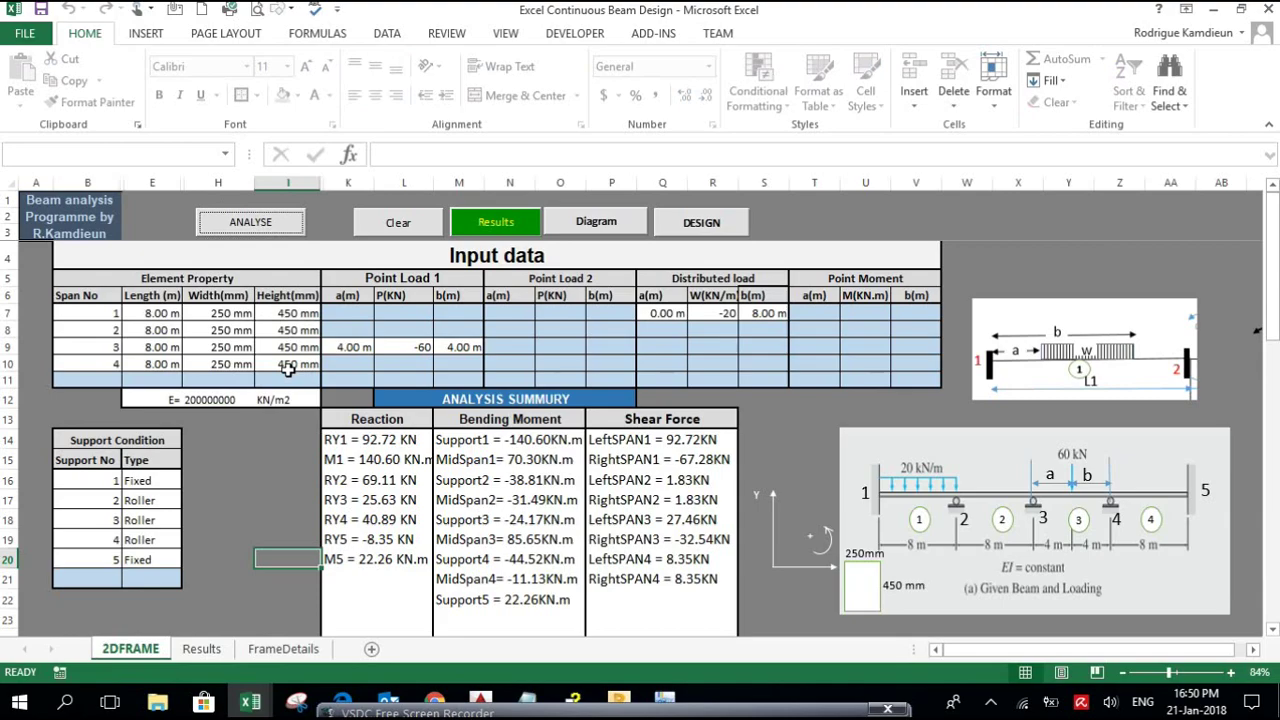
left_click(201, 648)
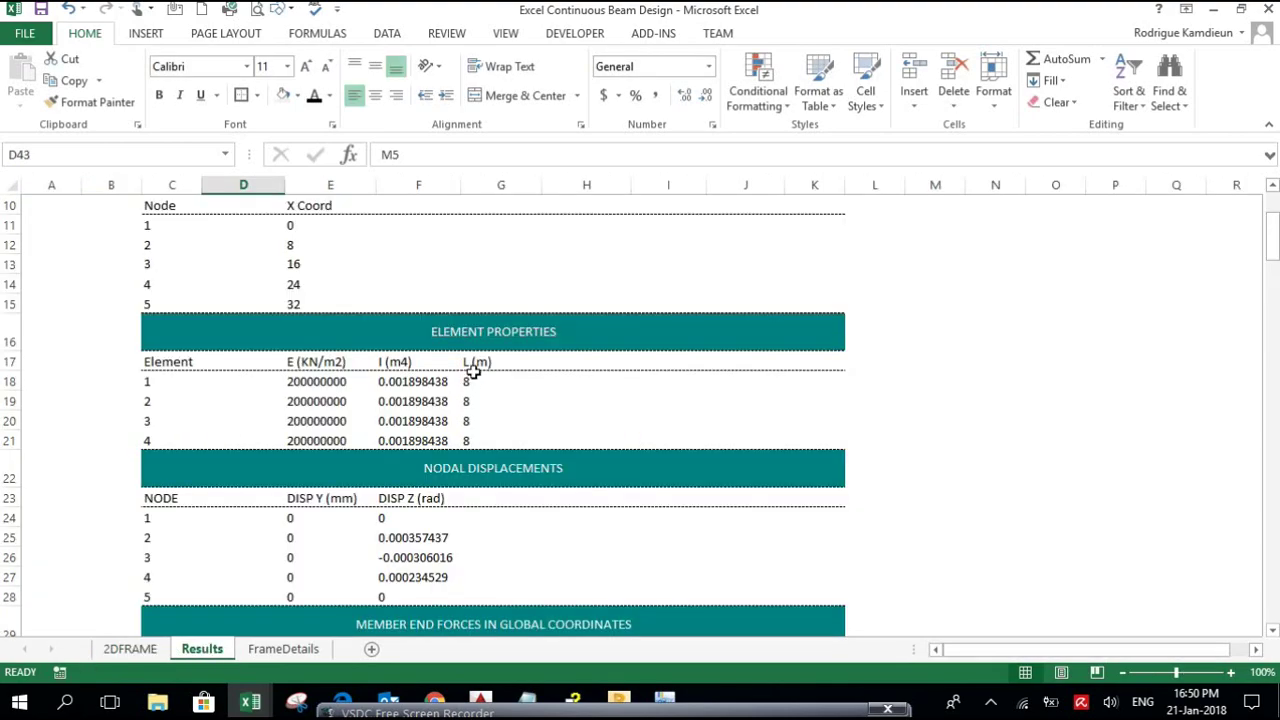
Check the nodal displacements against the beam diagram on the 2DFRAME sheet and review the member end forces on the Results sheet
scroll(480, 391, "down", 3)
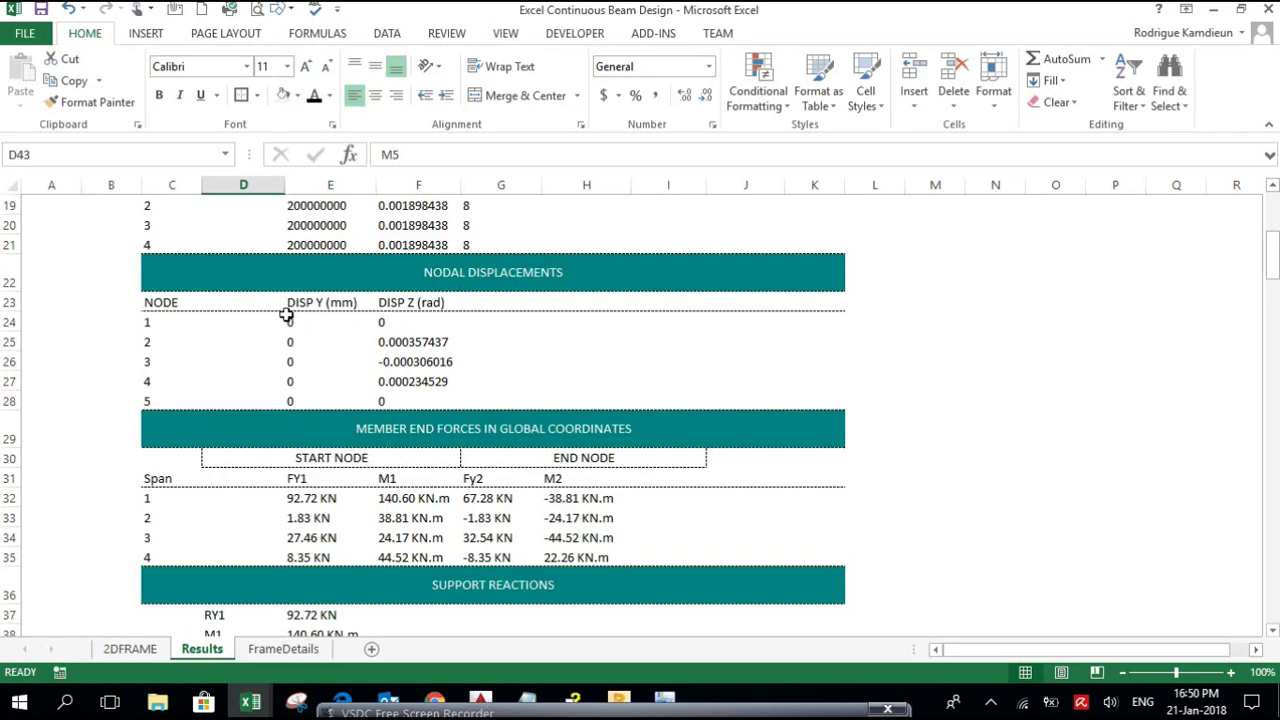
left_click(142, 650)
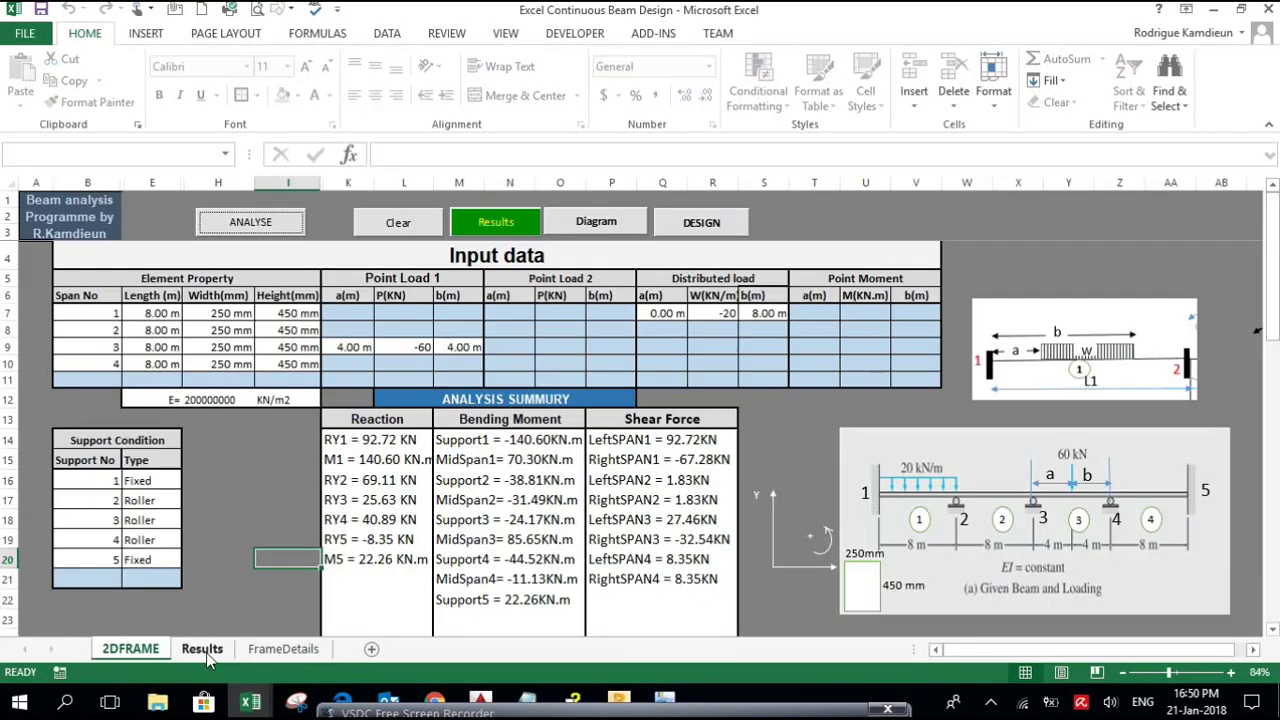
left_click(202, 650)
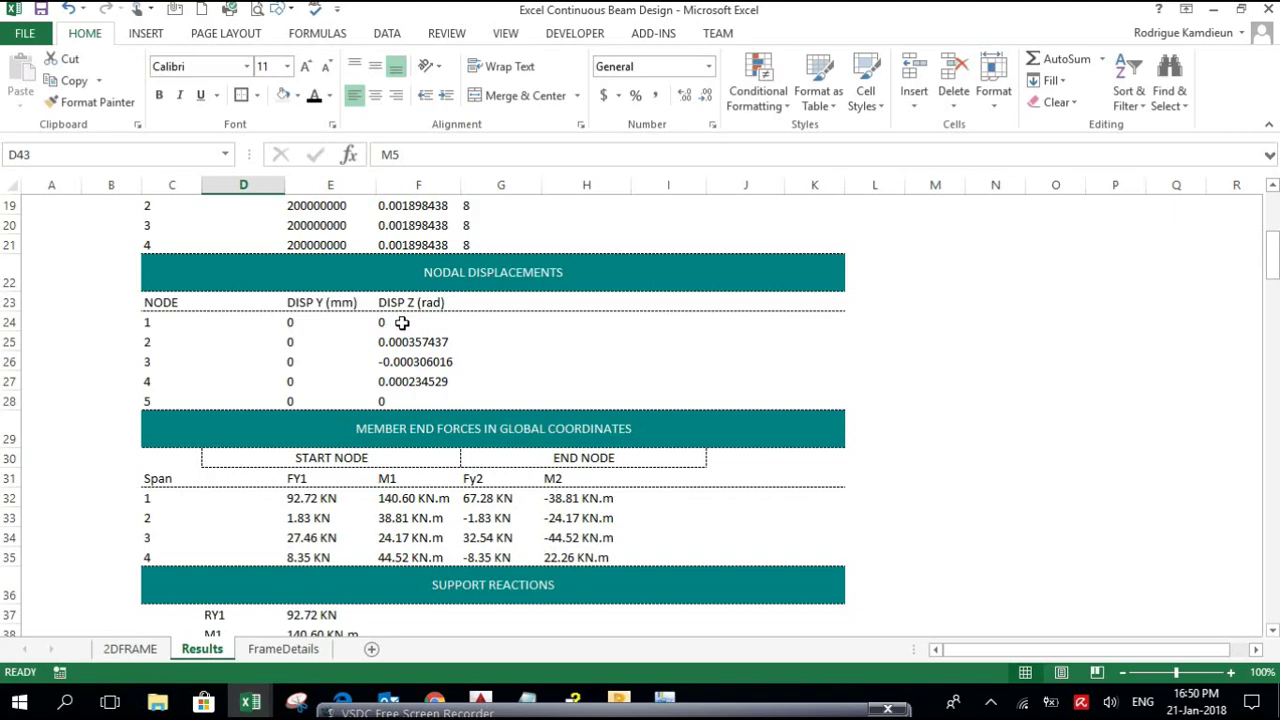
left_click(157, 652)
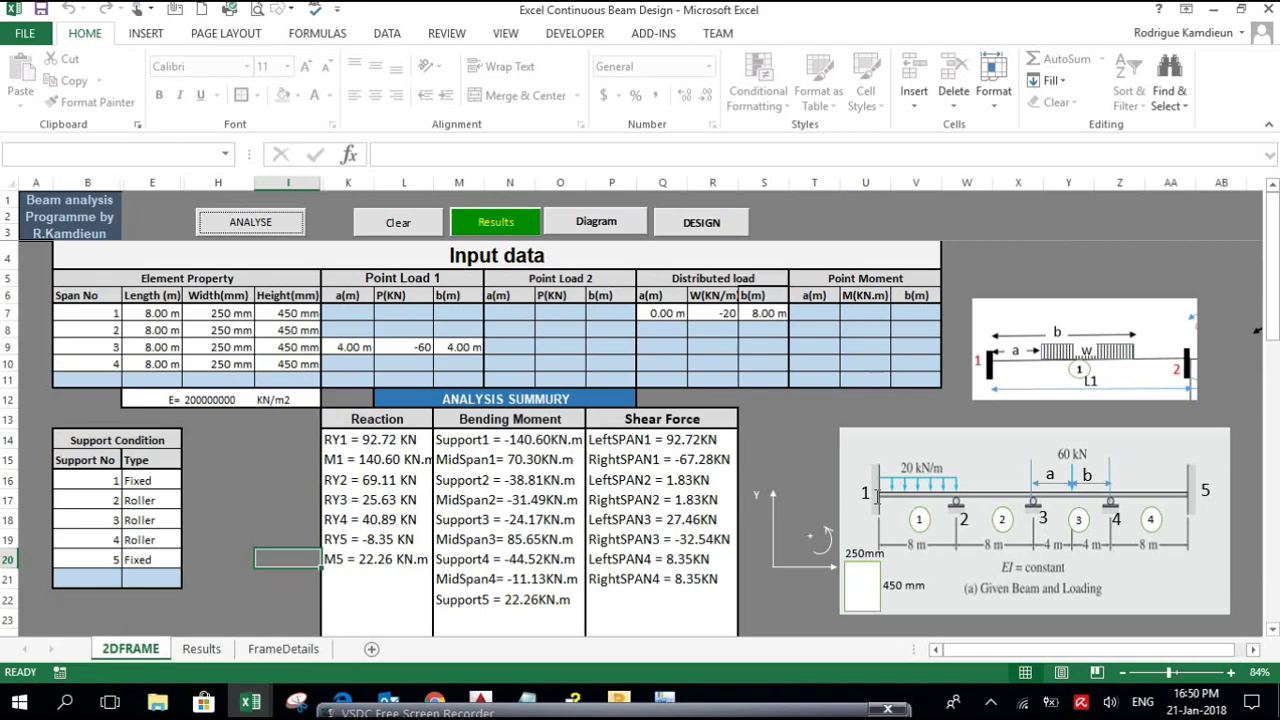
left_click(201, 648)
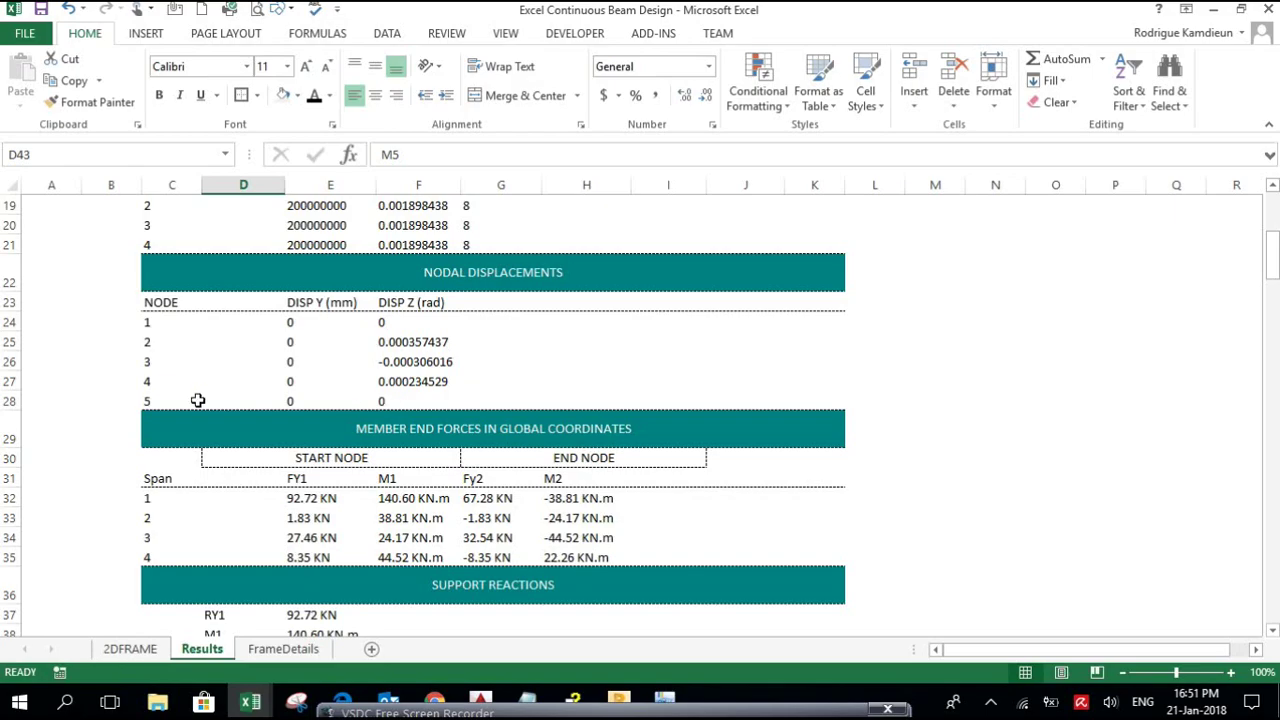
scroll(378, 446, "down", 2)
scroll(385, 441, "down", 1)
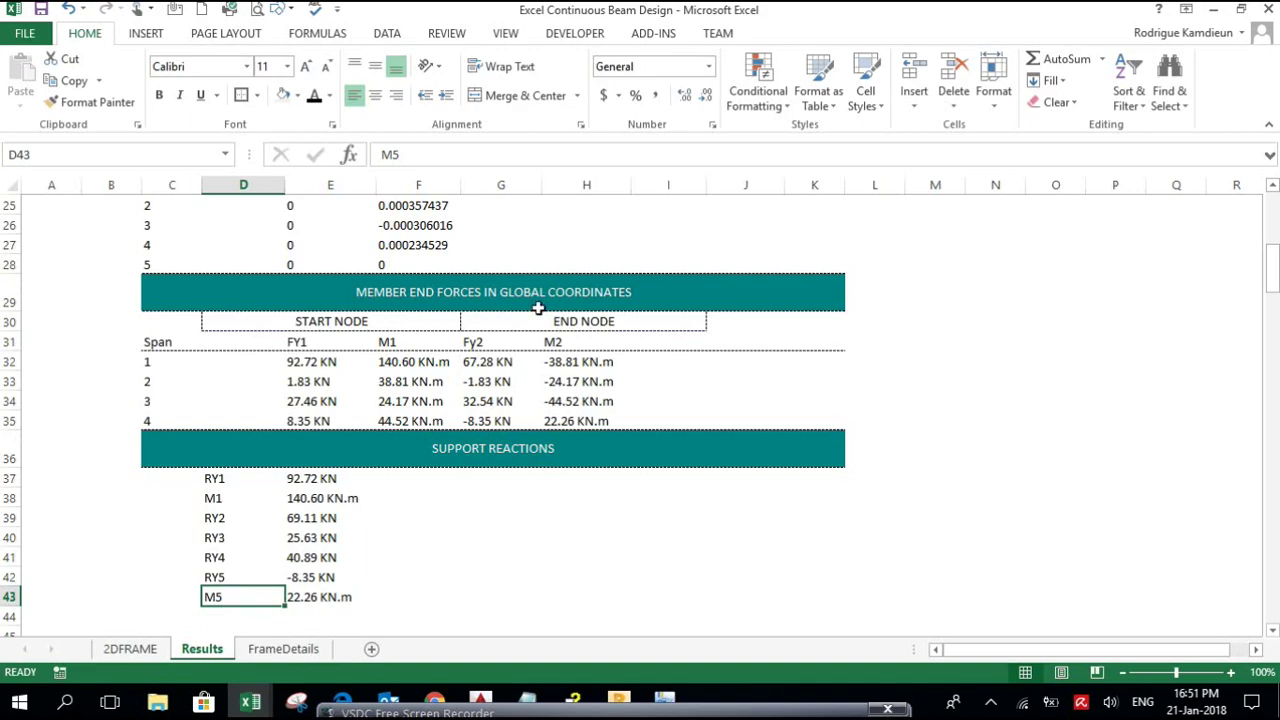
scroll(386, 323, "down", 1)
scroll(414, 331, "up", 1)
scroll(370, 342, "down", 1)
left_click(171, 302)
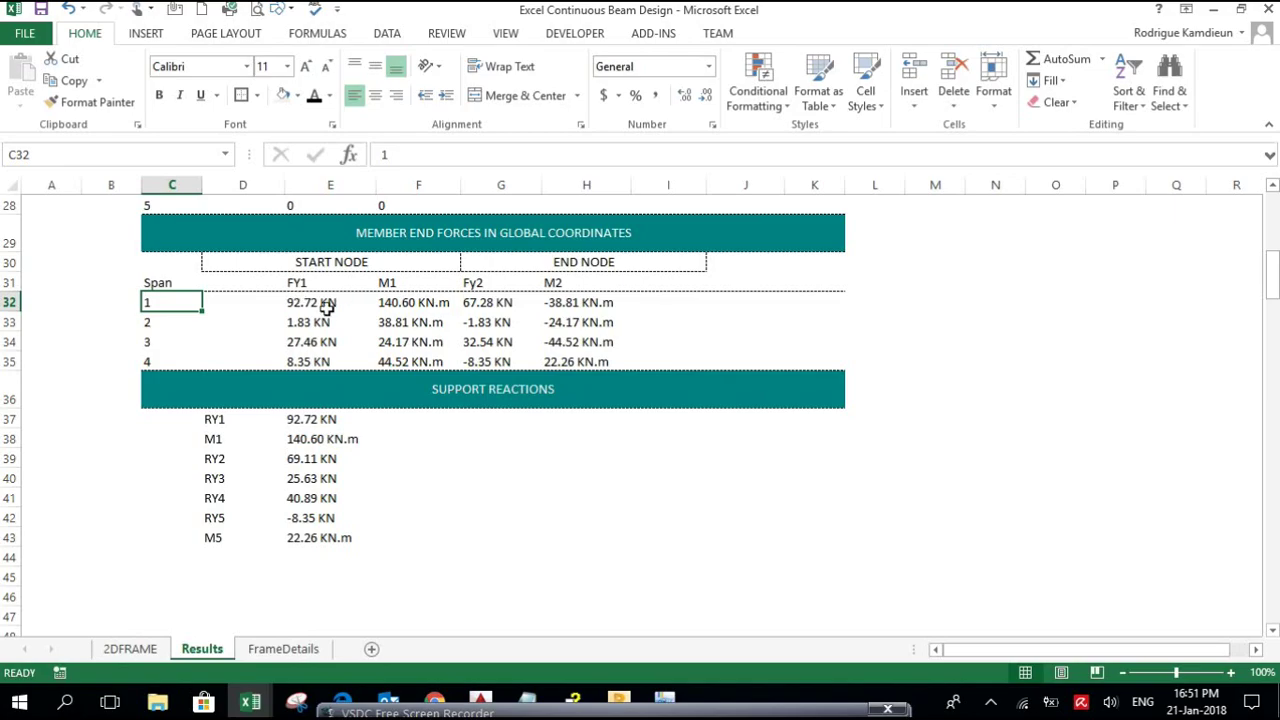
Copy the grouped member diagram showing end forces F1, F2 and moments M1, M2 from the 2DFRAME sheet
left_click(130, 649)
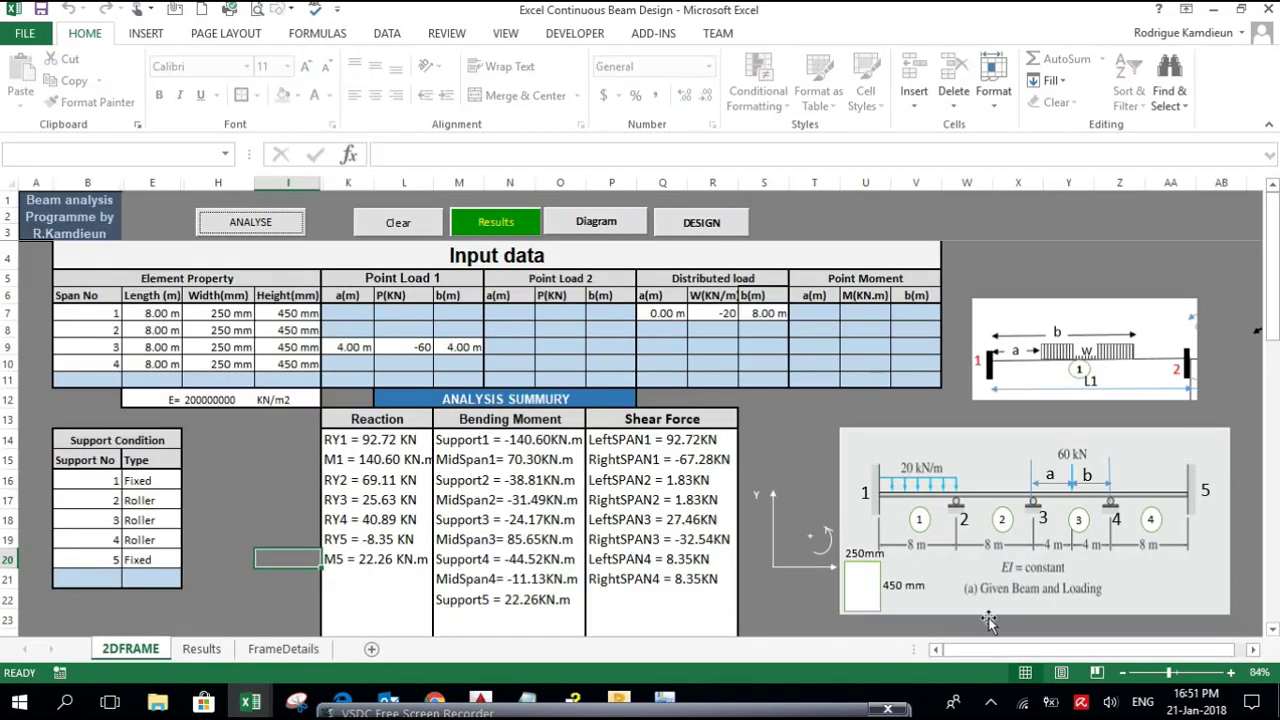
left_click_drag(1014, 656, 1100, 658)
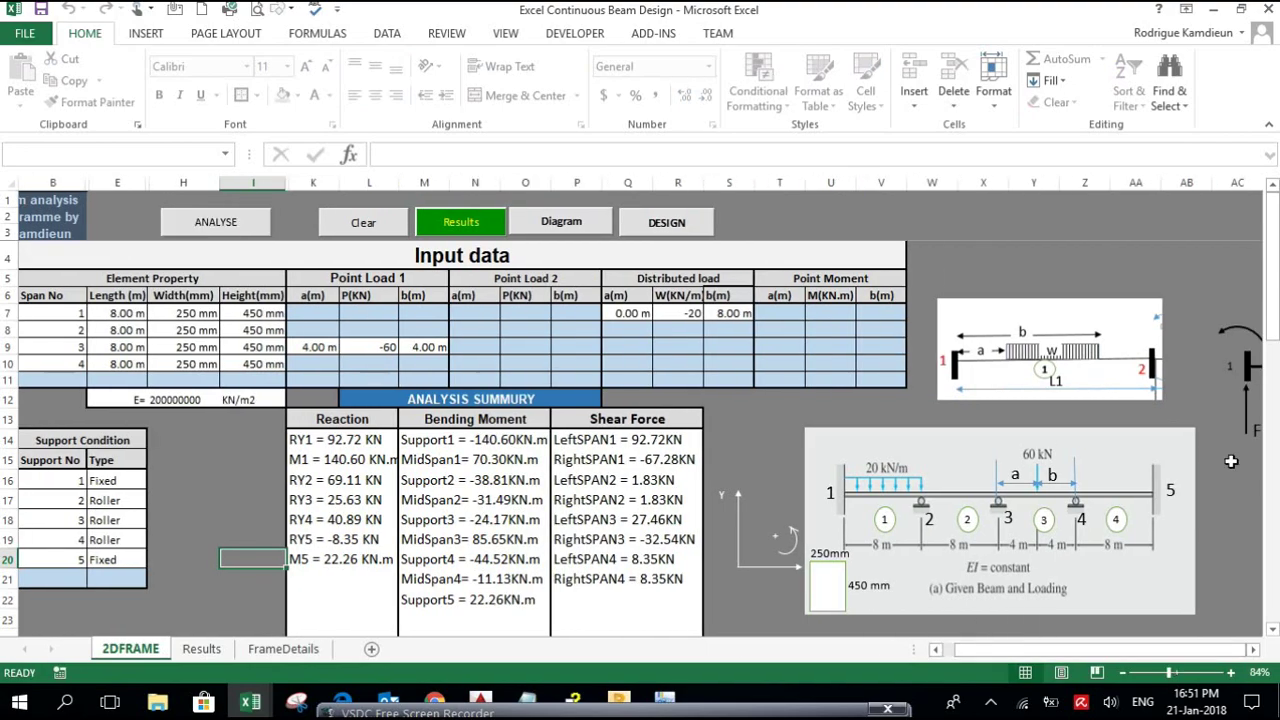
scroll(1196, 497, "right", 5)
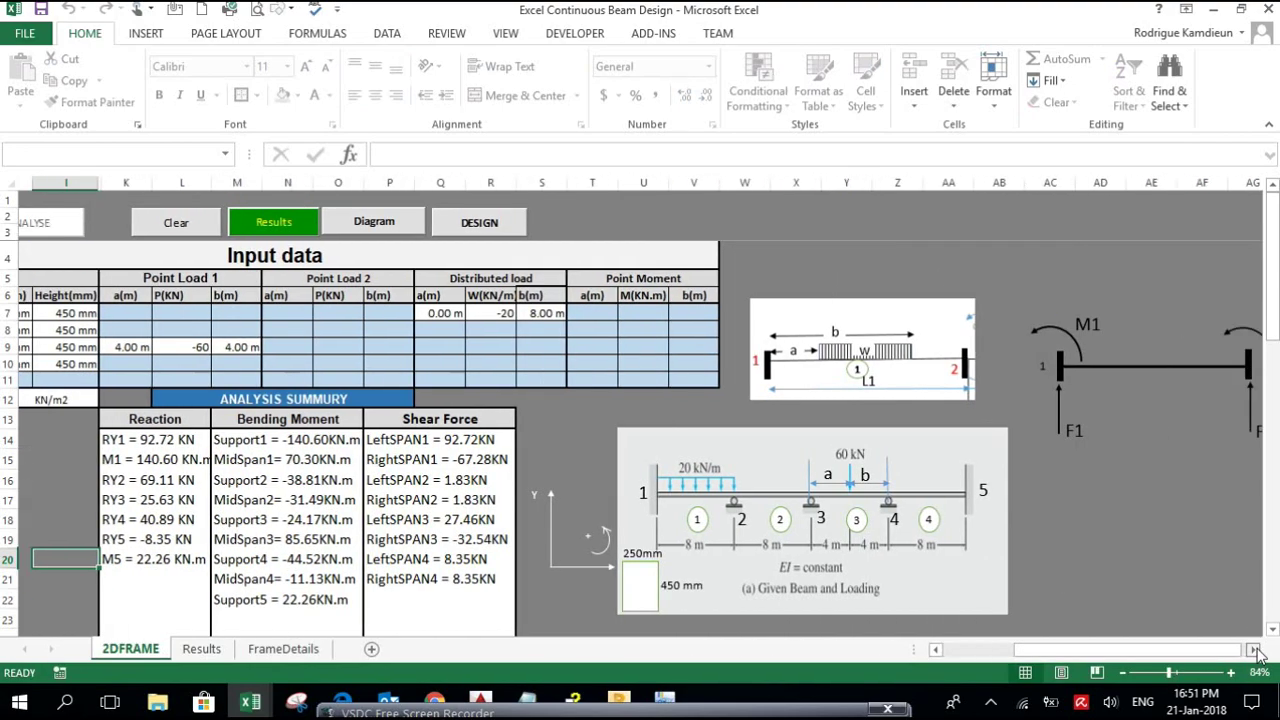
left_click(1110, 401)
left_click(1058, 384)
left_click(1035, 368)
right_click(1035, 368)
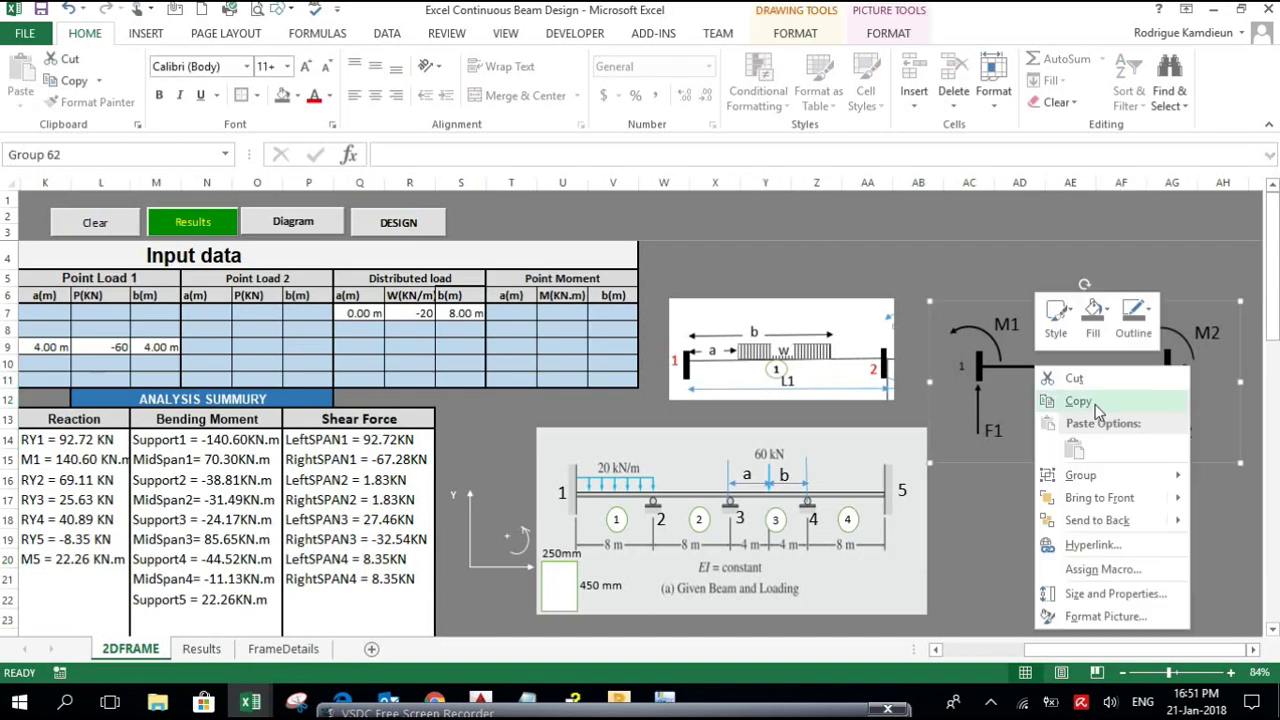
left_click(1095, 404)
Paste the copied member diagram beside the member end forces table on the Results sheet
left_click(203, 649)
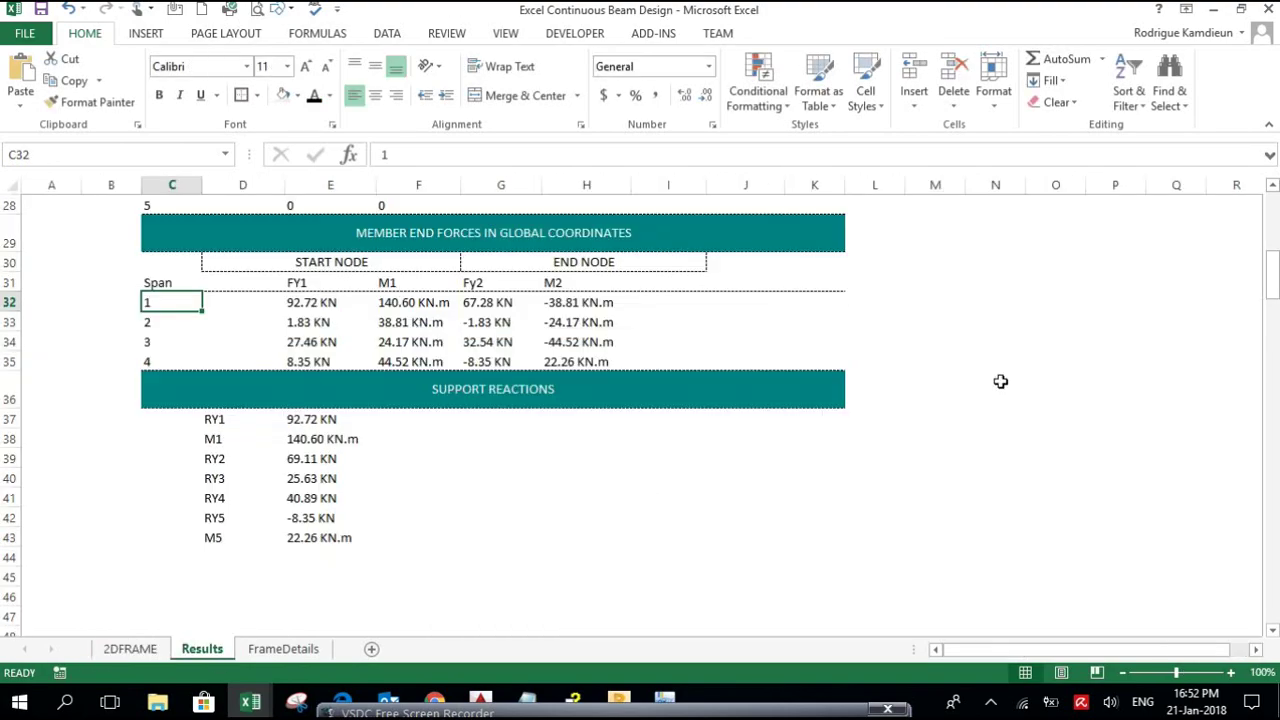
left_click(955, 322)
right_click(955, 322)
left_click(990, 385)
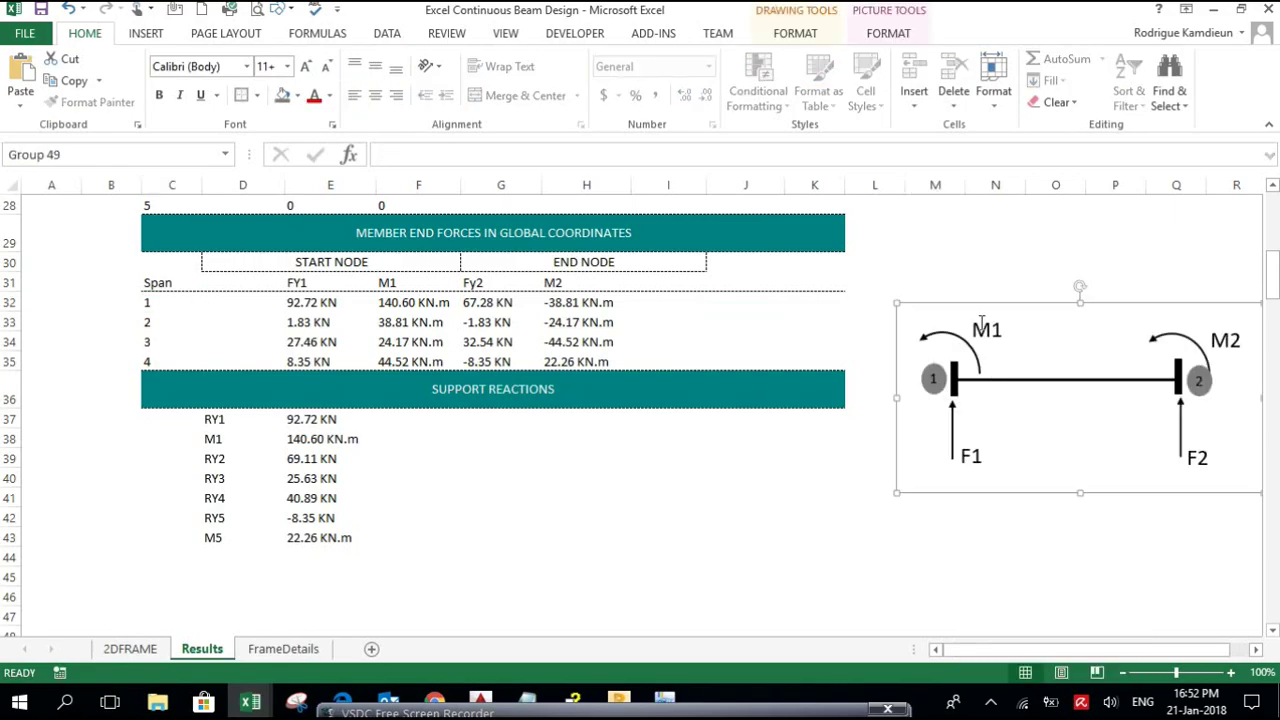
Move the pasted member diagram closer to the member end forces table on the Results sheet and deselect it
left_click_drag(988, 303, 877, 220)
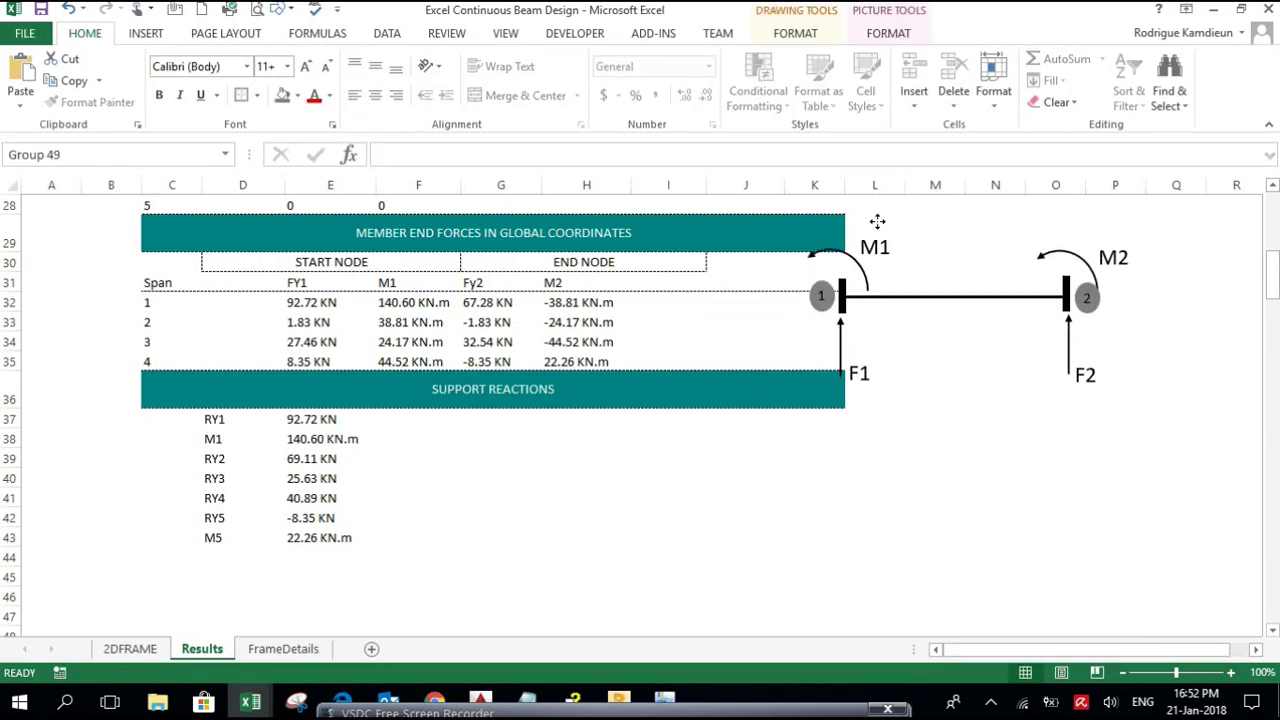
left_click(670, 475)
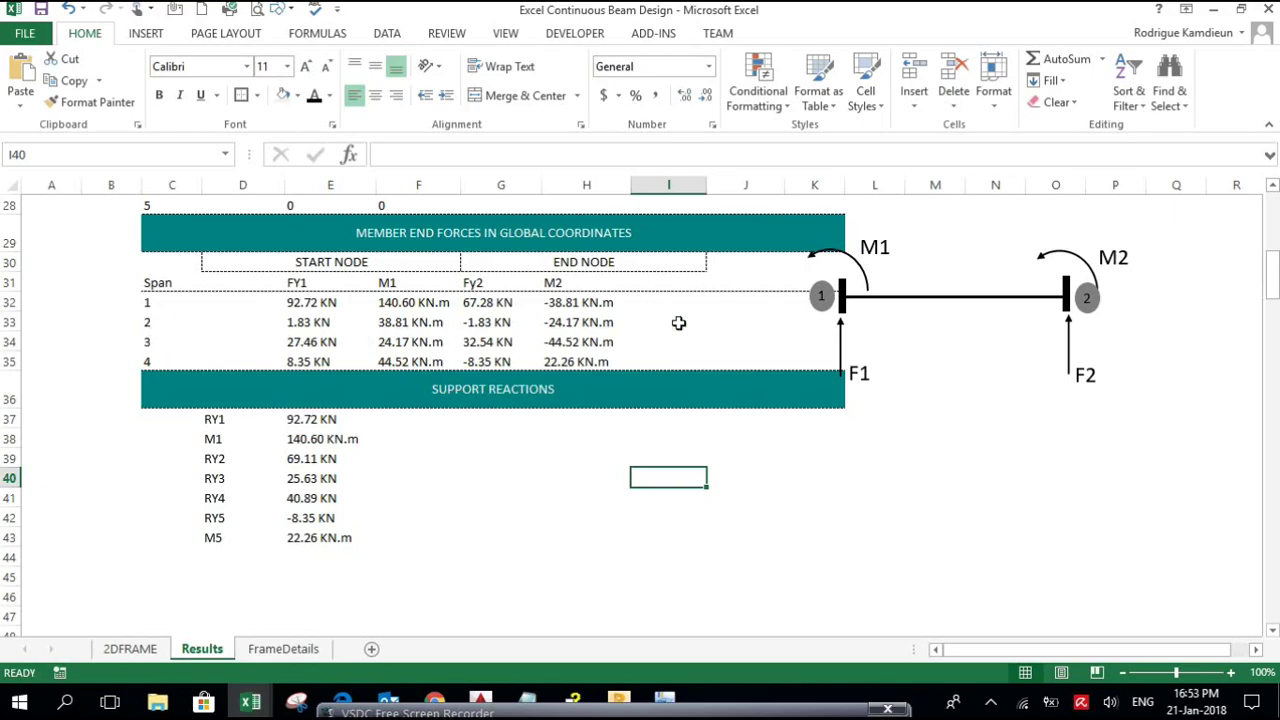
scroll(451, 414, "down", 1)
scroll(352, 416, "up", 1)
Review the reactions, bending moments and shear forces in the analysis summary on the 2DFRAME sheet
left_click(130, 648)
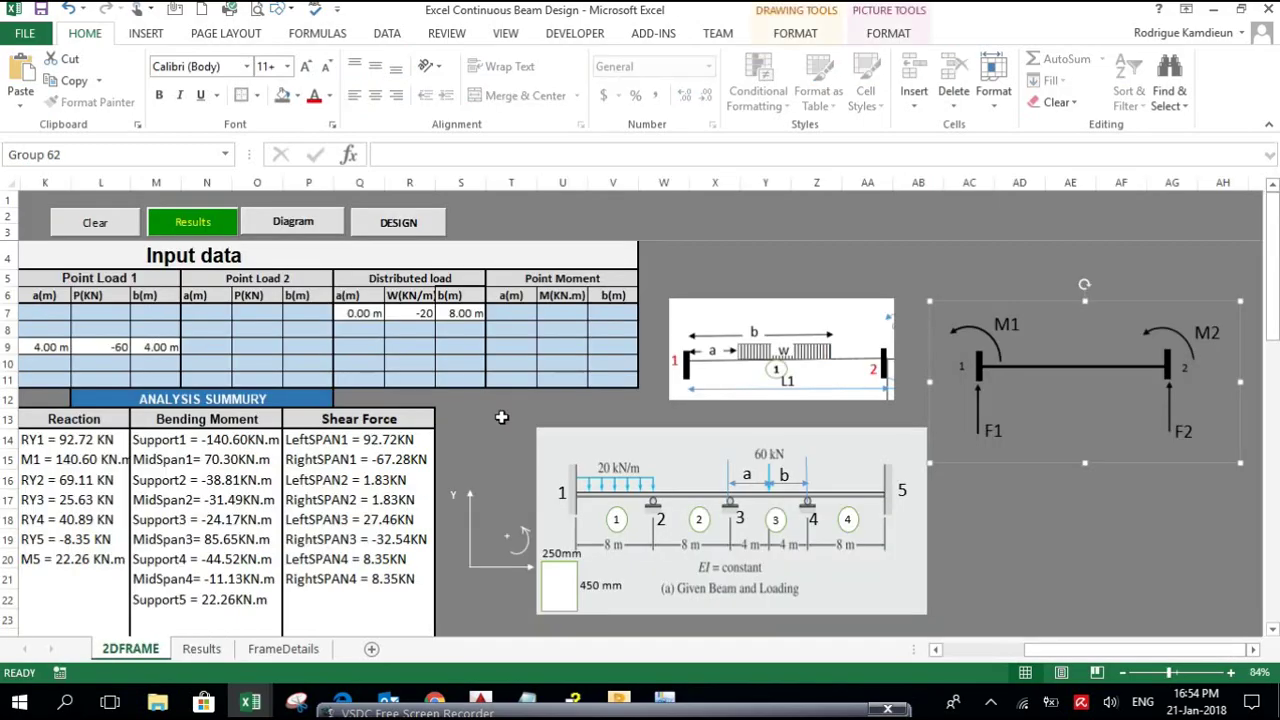
left_click_drag(1163, 650, 975, 650)
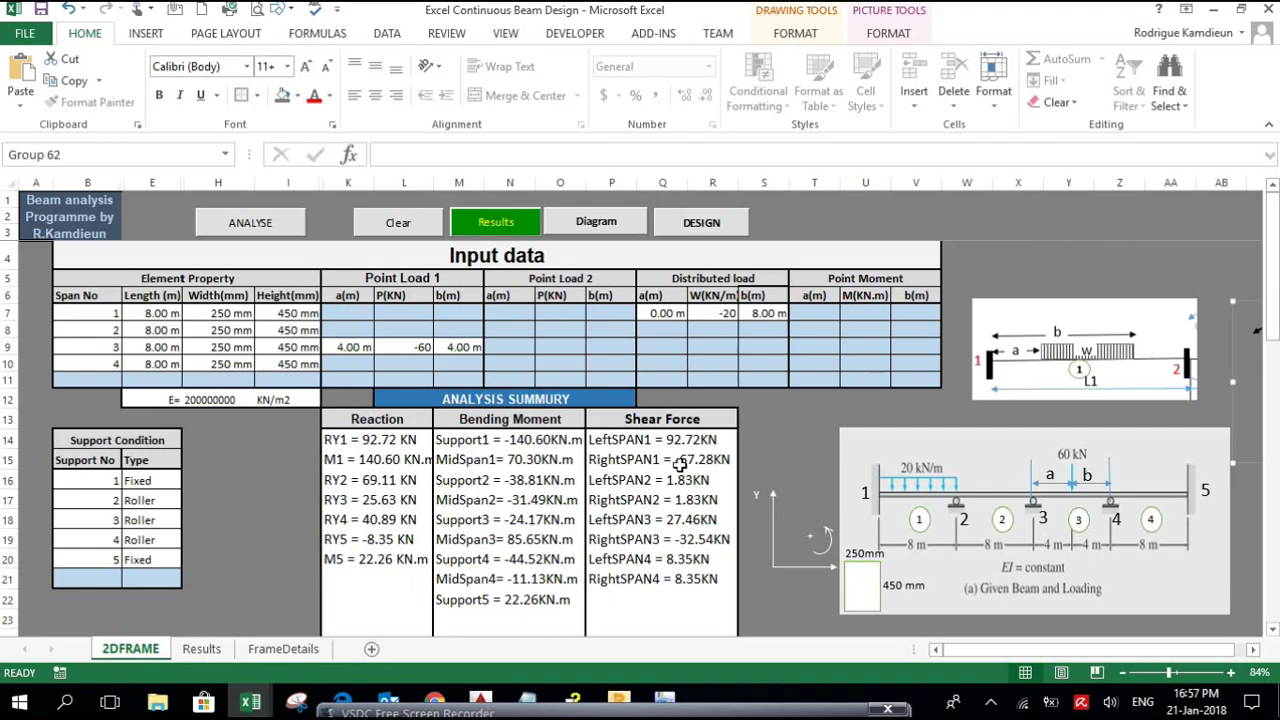
left_click(774, 420)
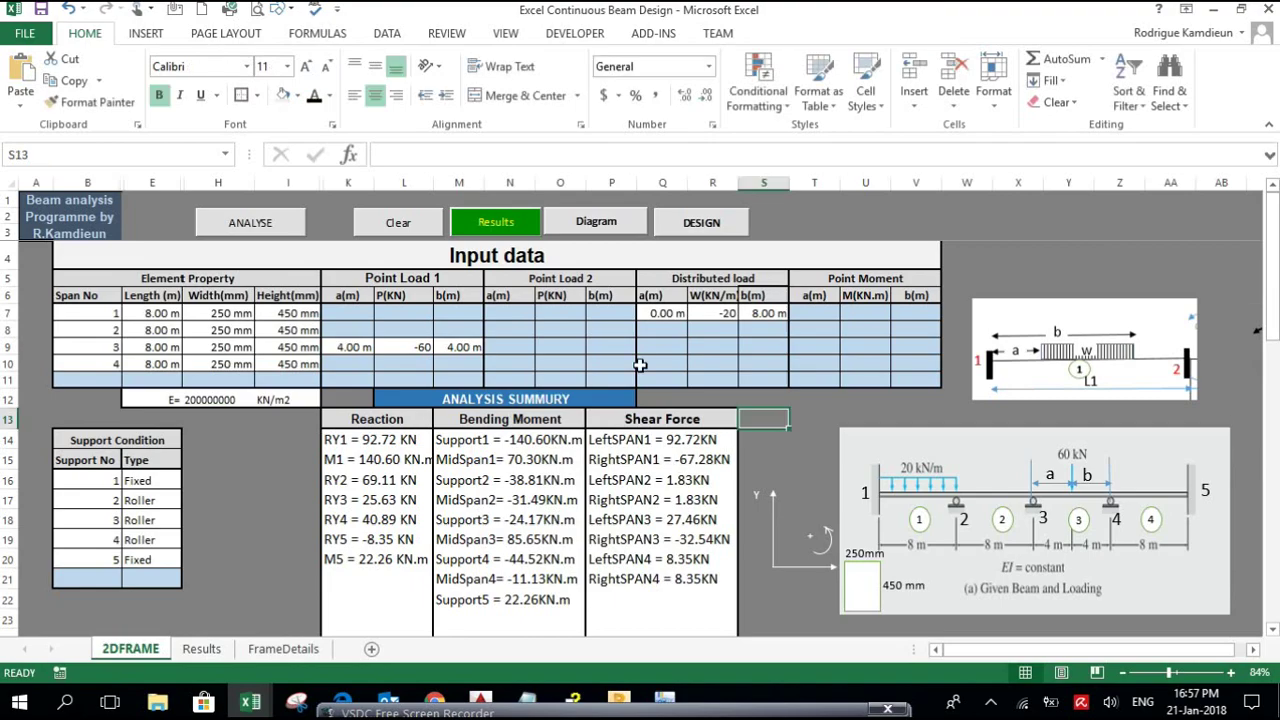
Compare the bending moment and shear force diagrams with the analysis summary values, and close the diagram window
left_click(594, 224)
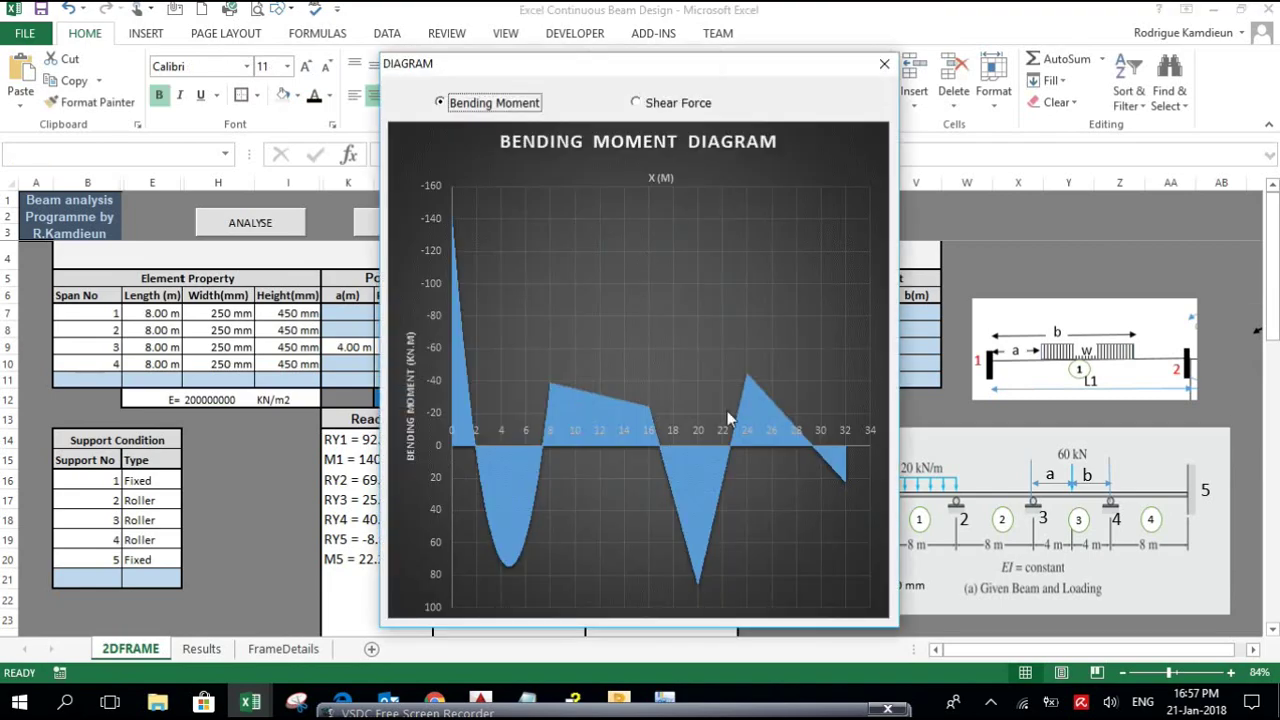
left_click_drag(603, 72, 910, 97)
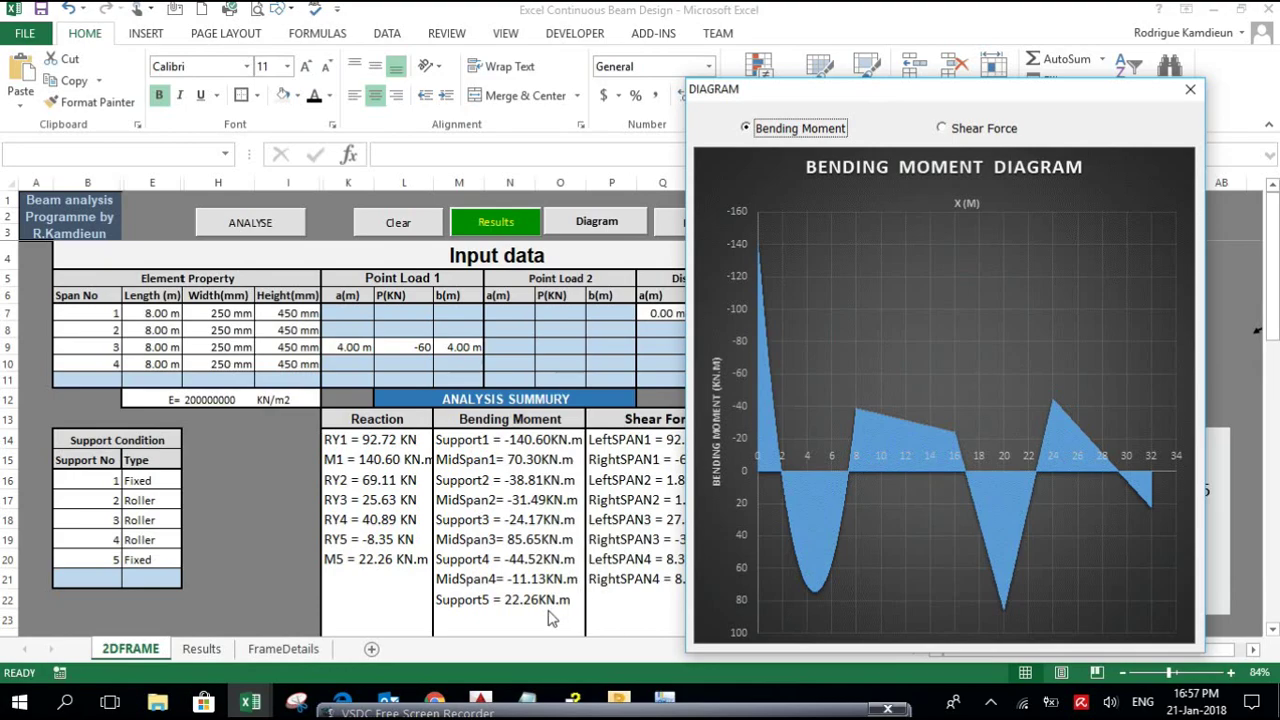
left_click(942, 129)
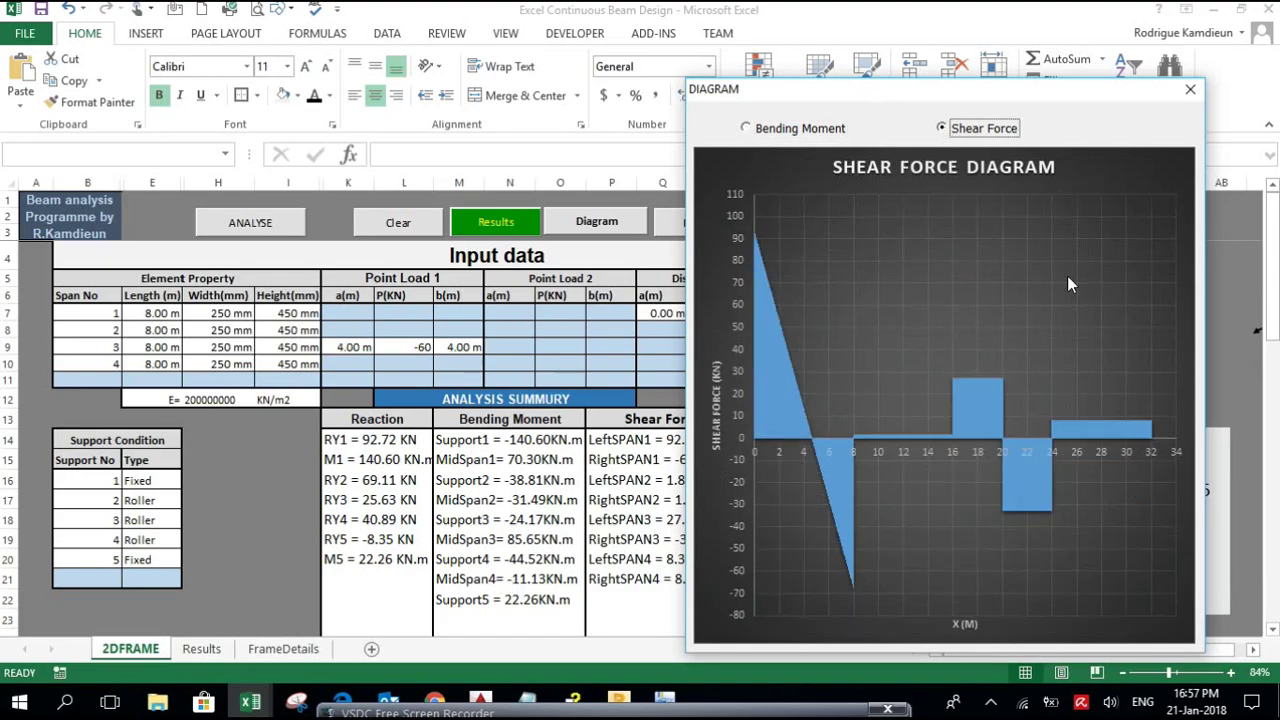
left_click_drag(1026, 93, 1106, 95)
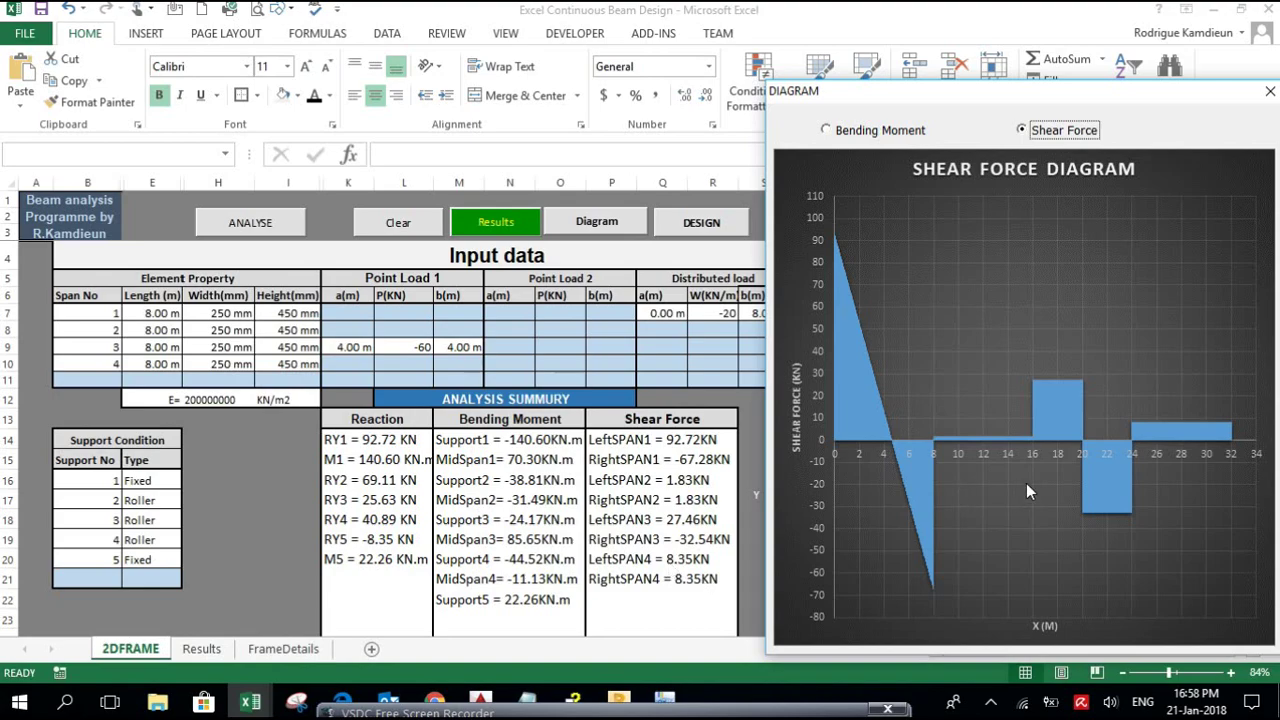
left_click_drag(1154, 98, 1047, 88)
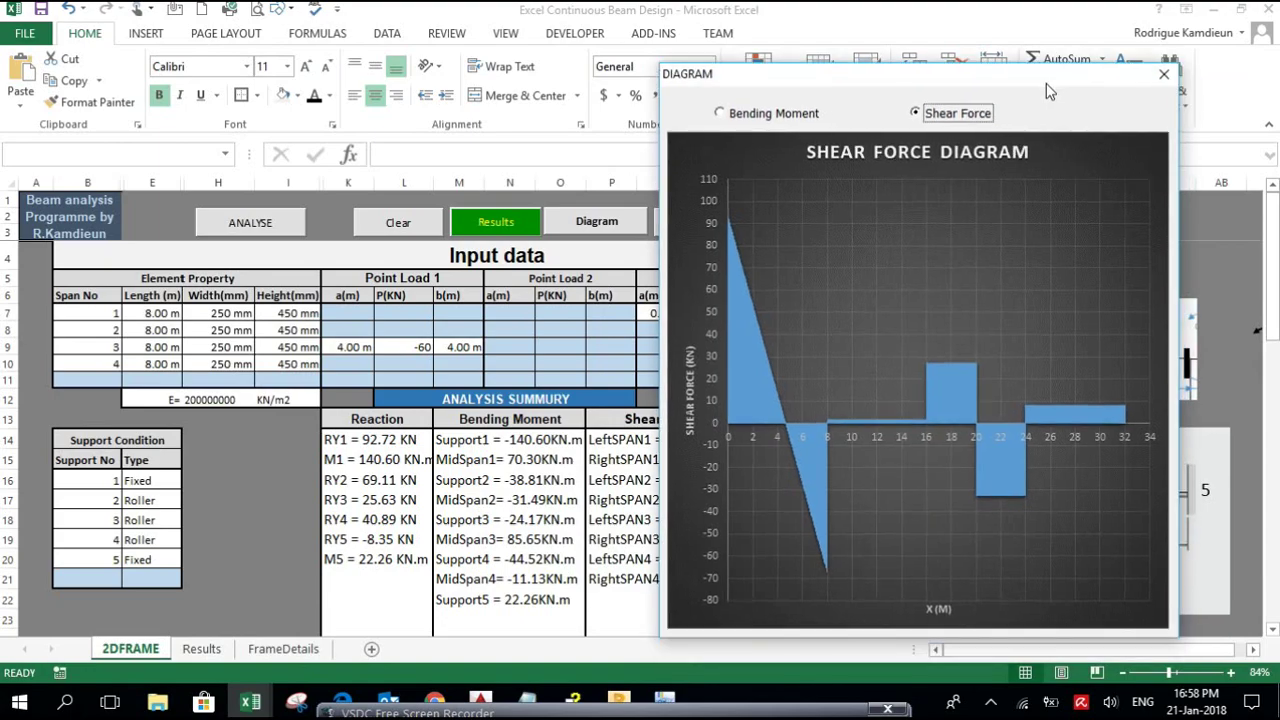
left_click(1160, 78)
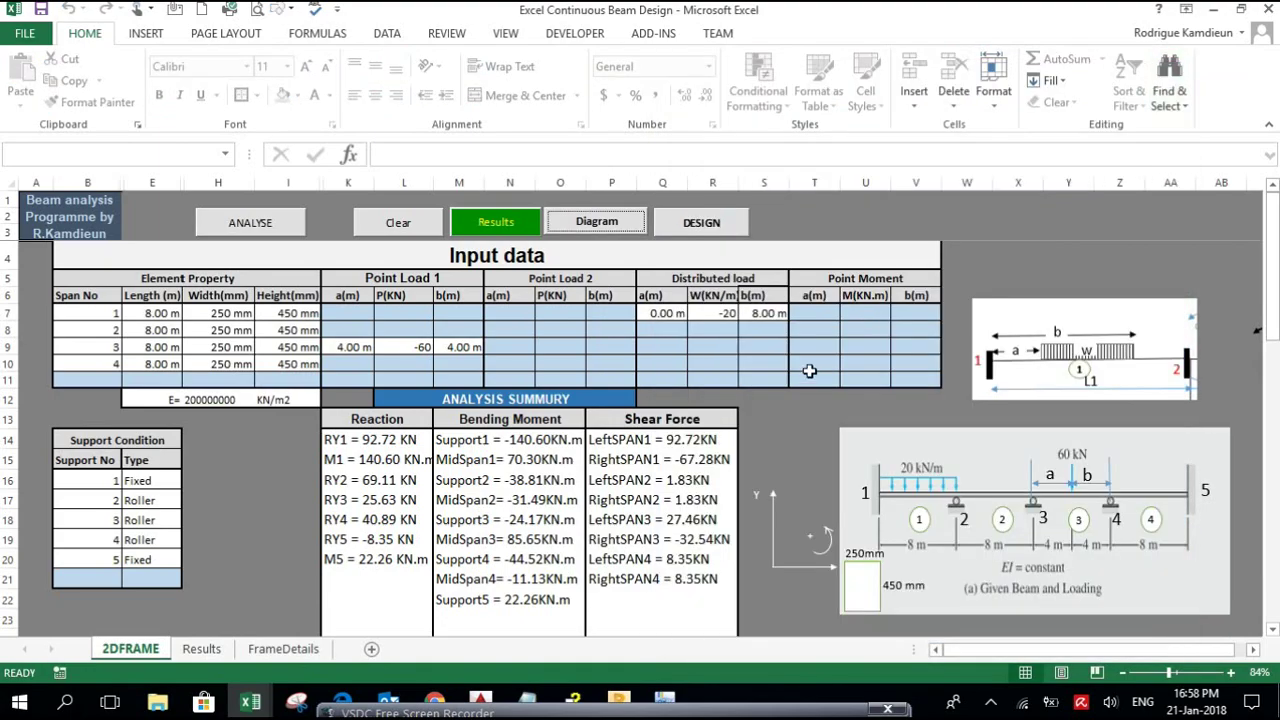
left_click(802, 414)
scroll(654, 408, "down", 1)
scroll(655, 410, "up", 1)
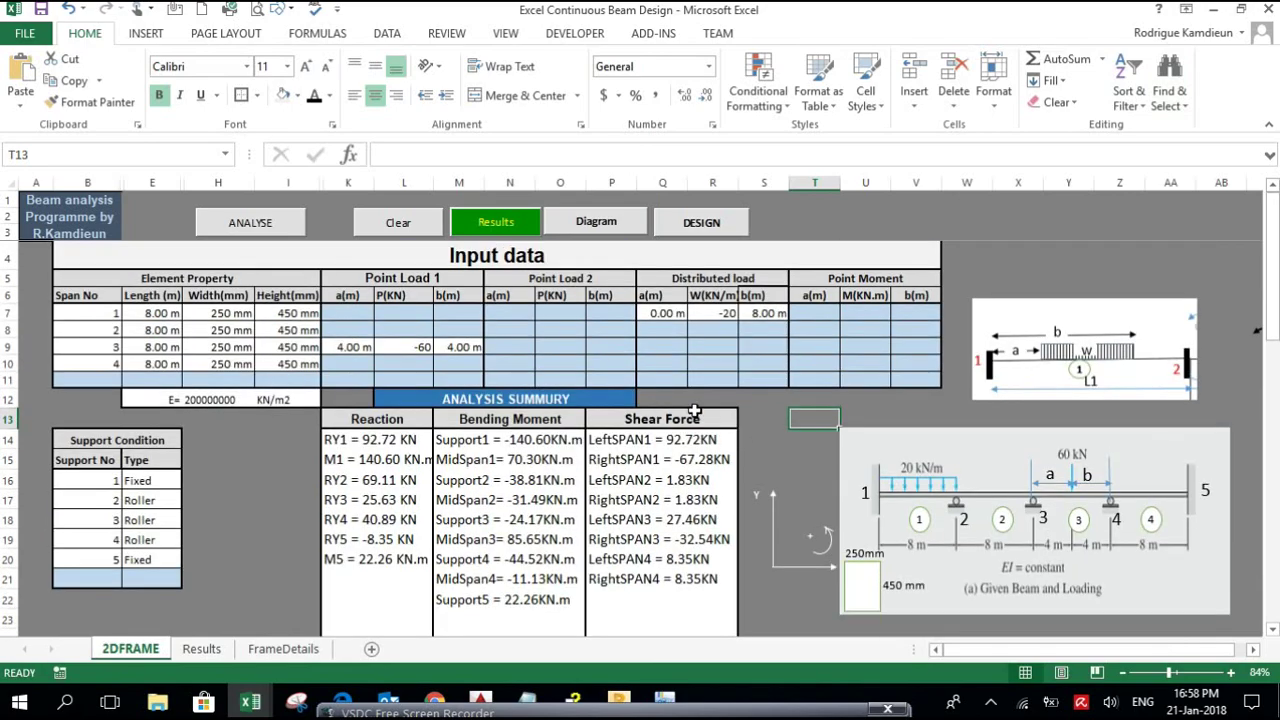